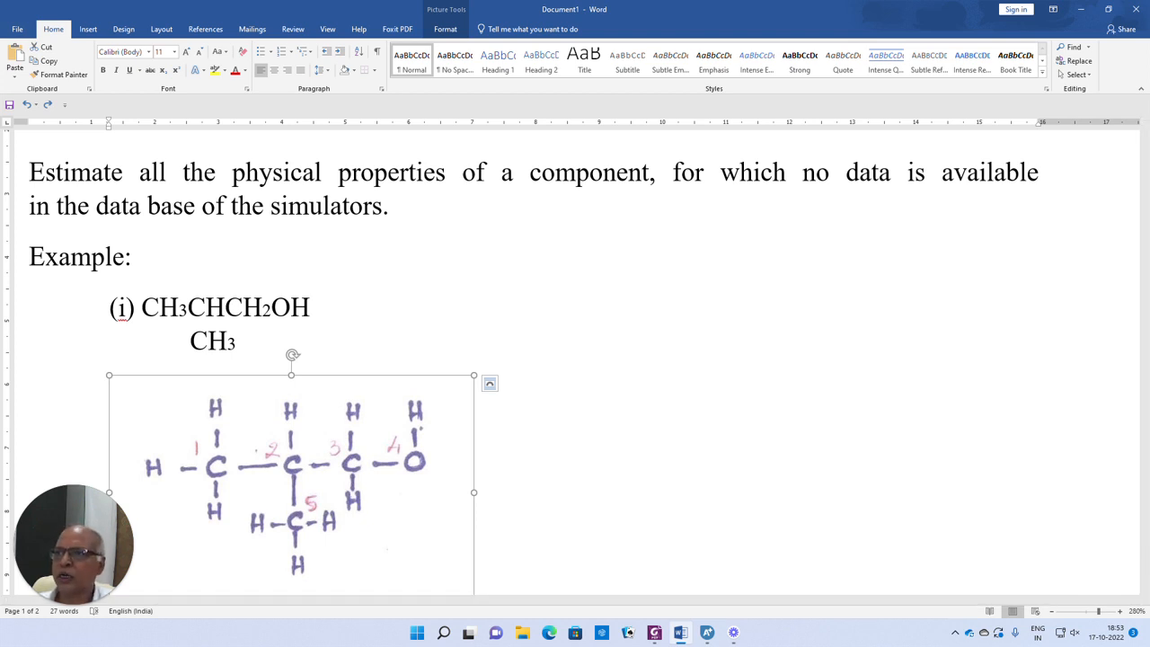
- Switch to Aspen Plus, maximize its window, and add BENZENE as a component
{"action": "left_click", "coordinate": [707, 632]}
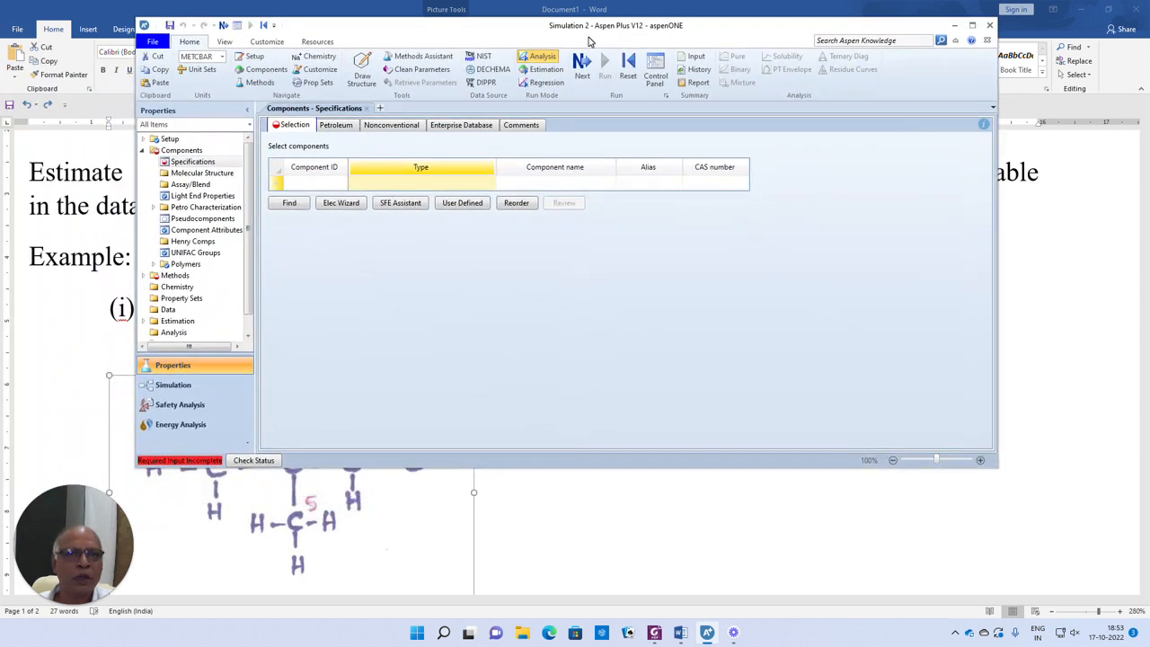
{"action": "left_click", "coordinate": [972, 25]}
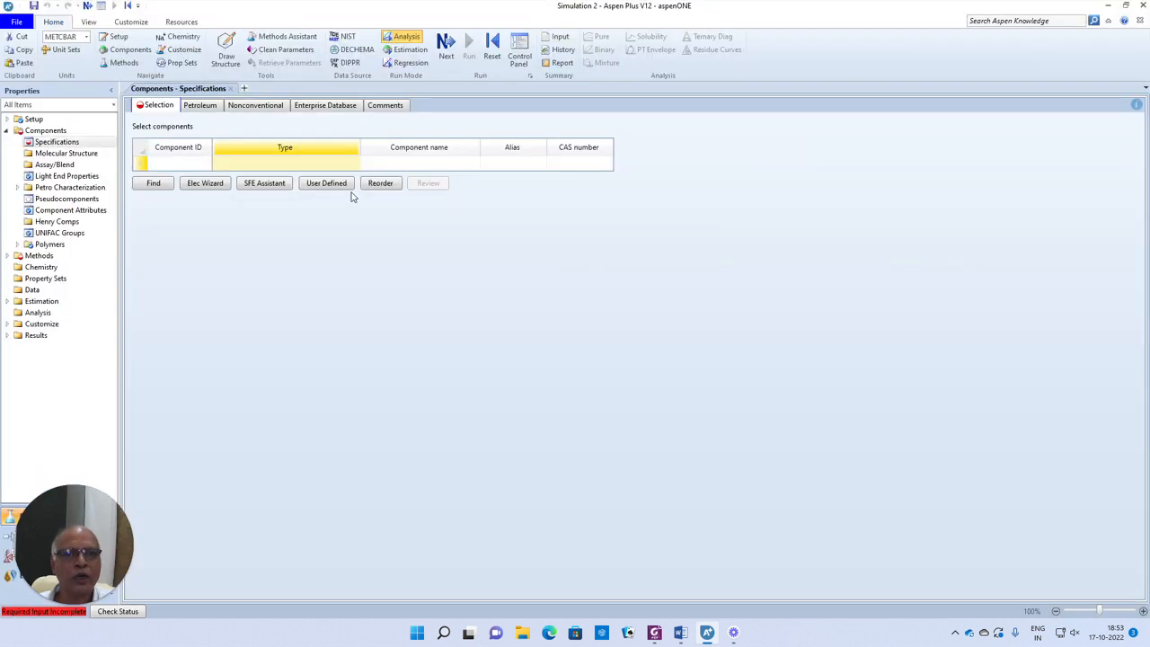
{"action": "left_click", "coordinate": [176, 165]}
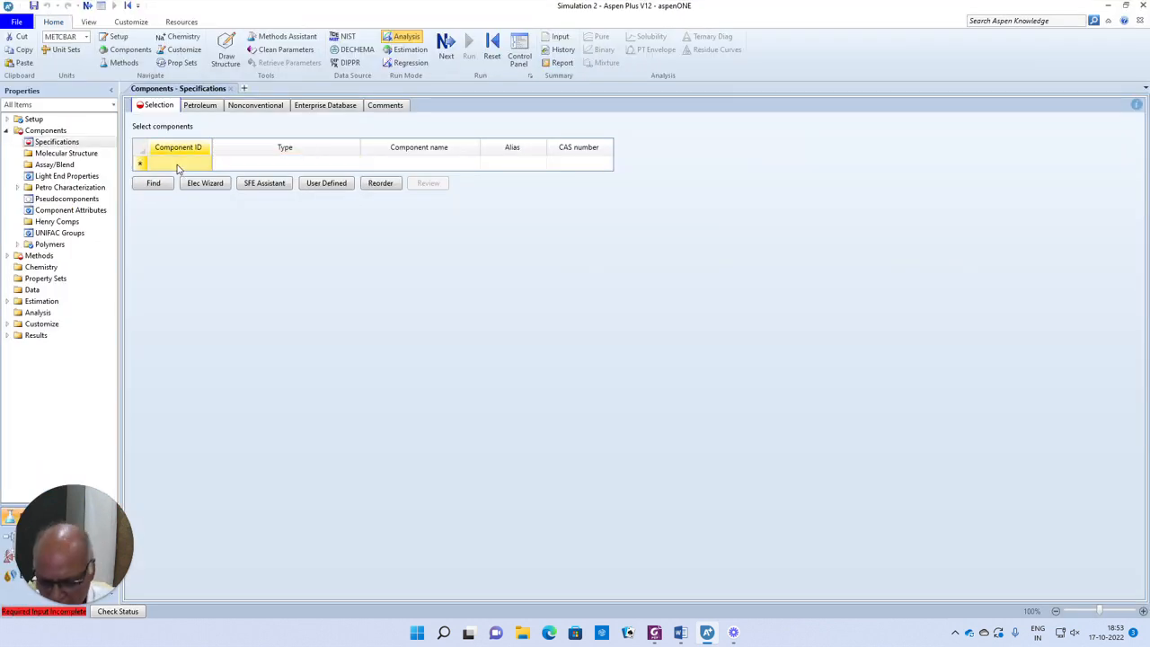
{"action": "type", "text": "BENZENE"}
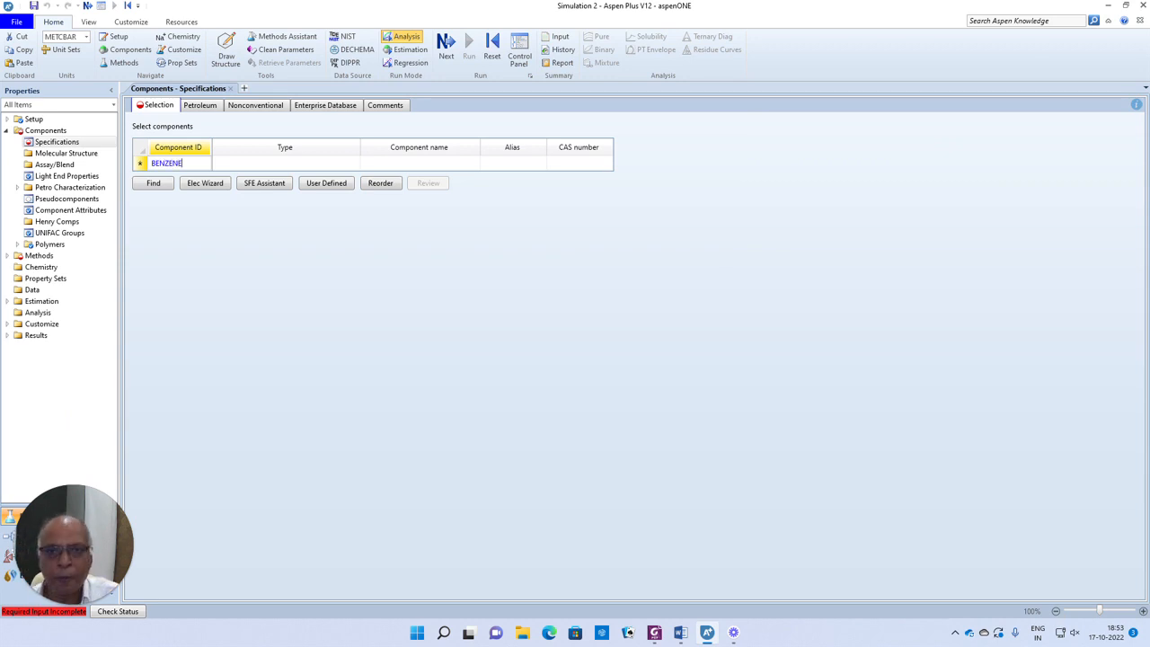
{"action": "key", "text": "Return"}
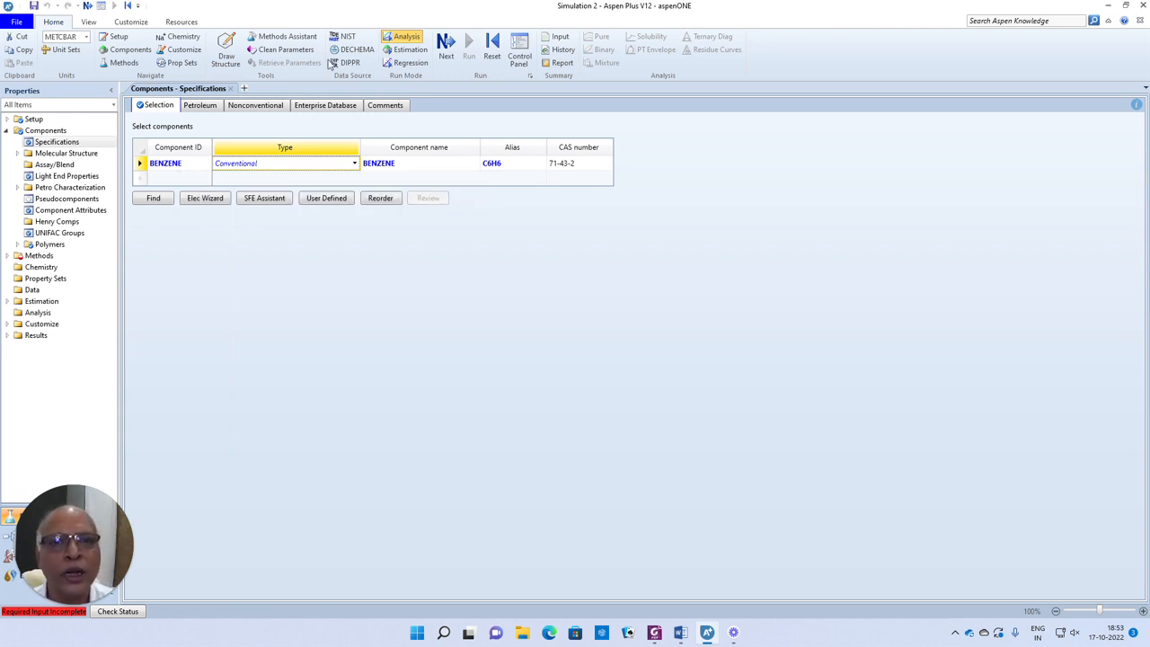
- Evaluate benzene's pure-component properties with the NIST ThermoData Engine and view its gas thermal conductivity parameters
{"action": "left_click", "coordinate": [345, 38]}
{"action": "left_click", "coordinate": [179, 172]}
{"action": "left_click", "coordinate": [47, 186]}
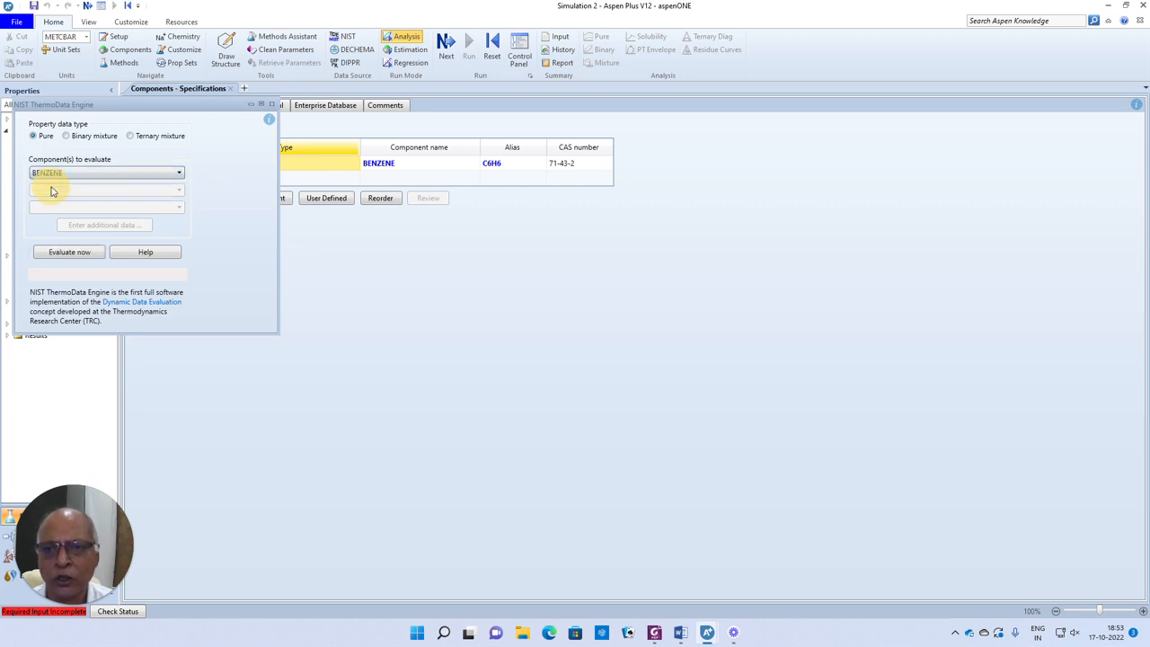
{"action": "left_click", "coordinate": [78, 257]}
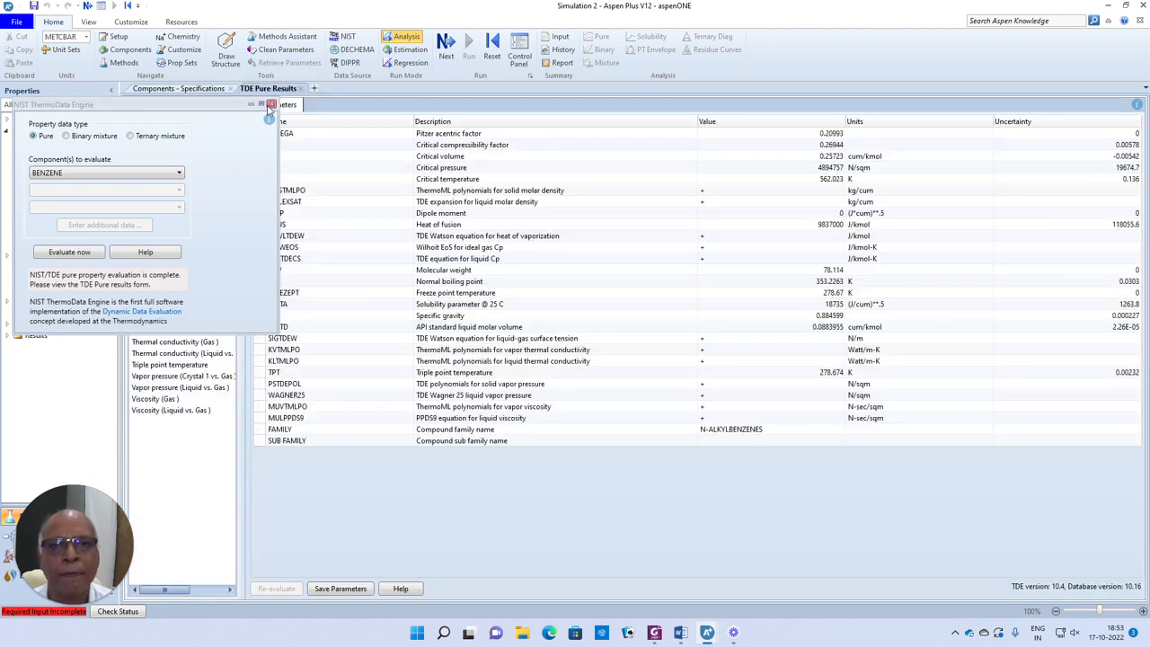
{"action": "left_click", "coordinate": [271, 105]}
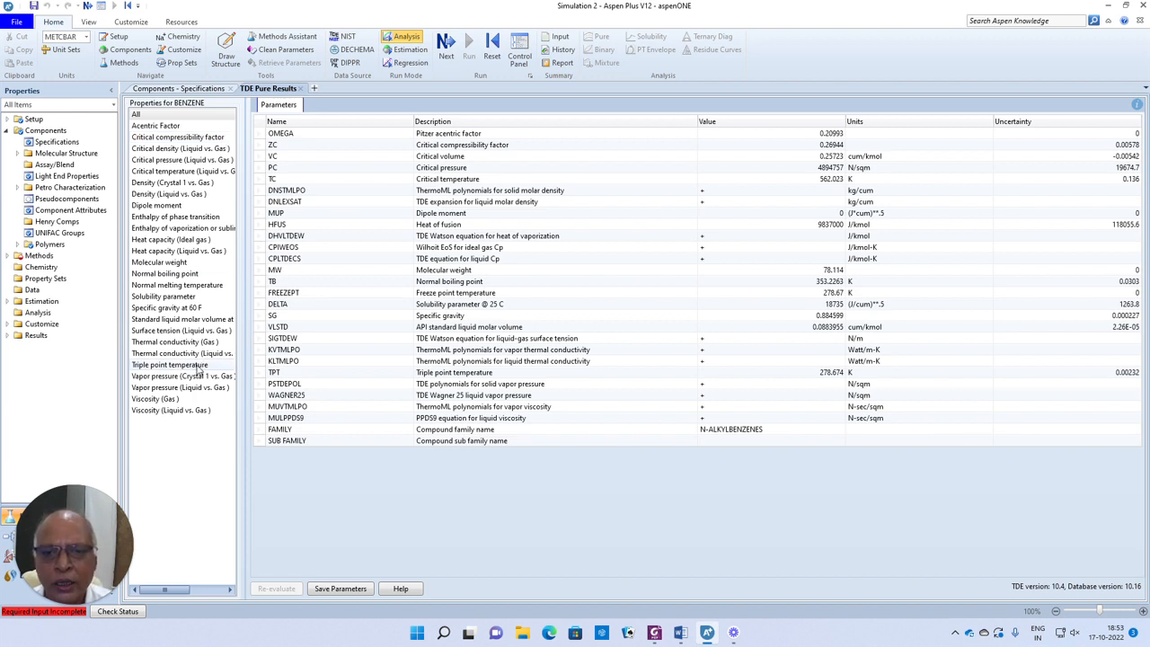
{"action": "left_click", "coordinate": [164, 343]}
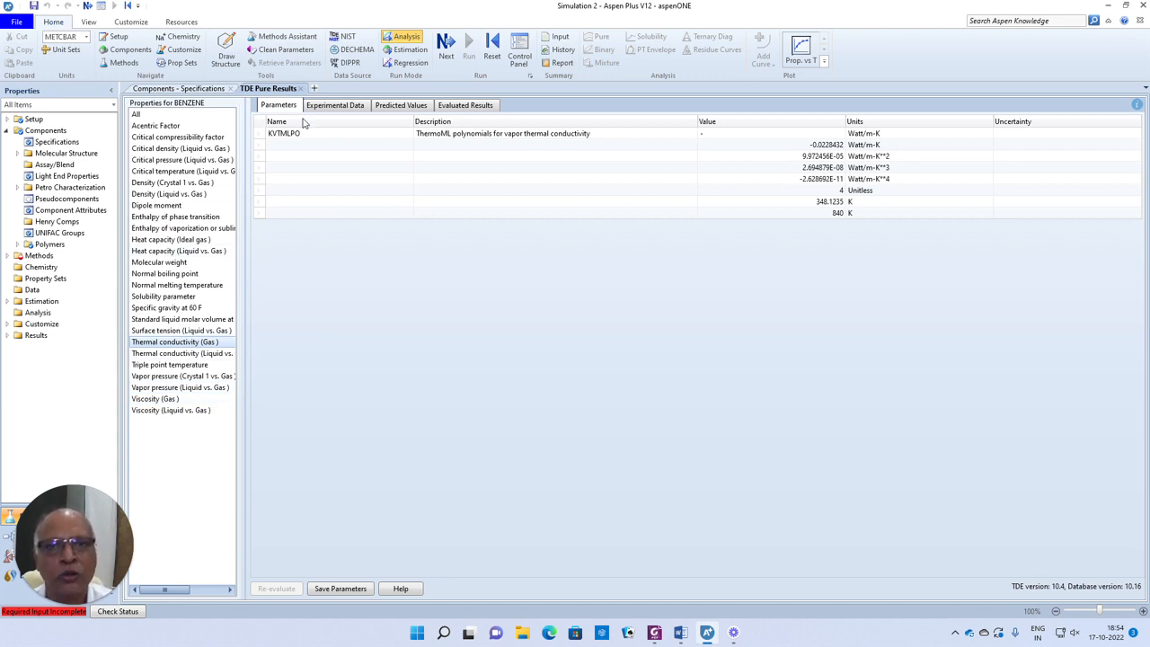
{"action": "left_click", "coordinate": [301, 88]}
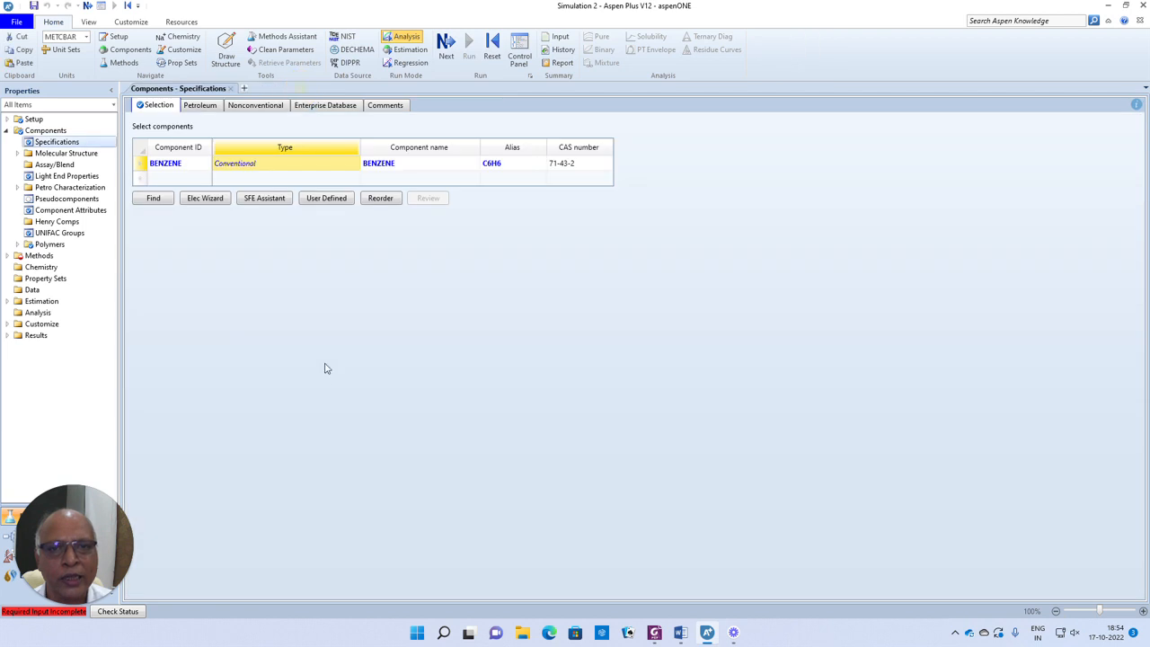
- Delete the BENZENE row and add a new component with a person's first name as its component ID
{"action": "right_click", "coordinate": [139, 167]}
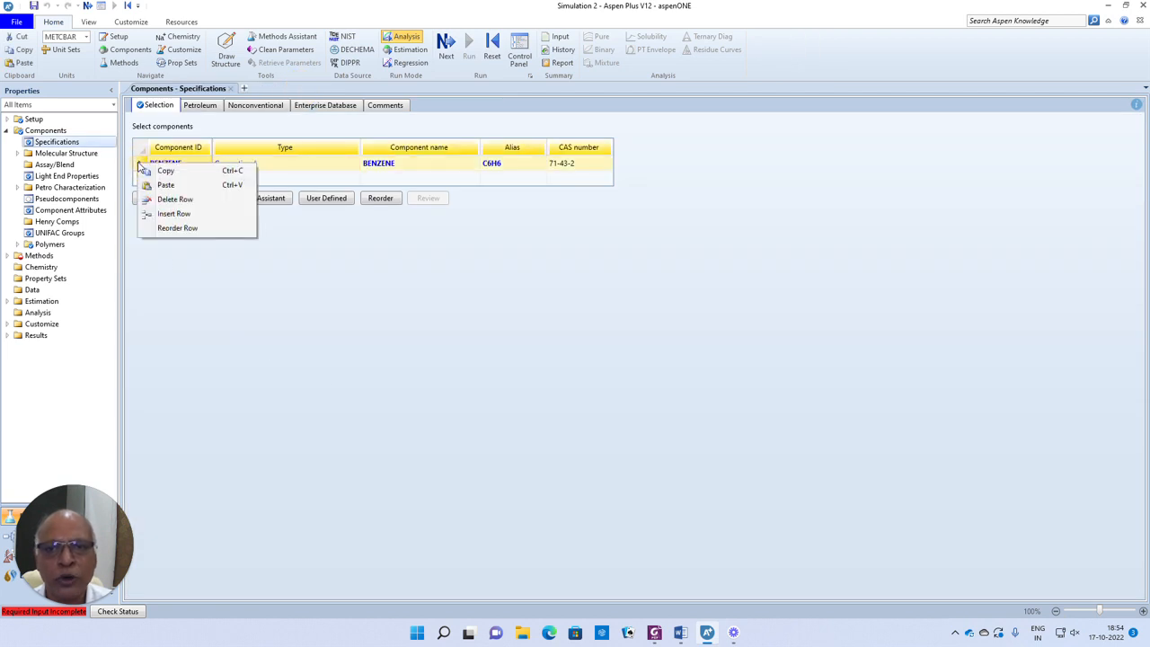
{"action": "left_click", "coordinate": [169, 200]}
{"action": "left_click", "coordinate": [583, 262]}
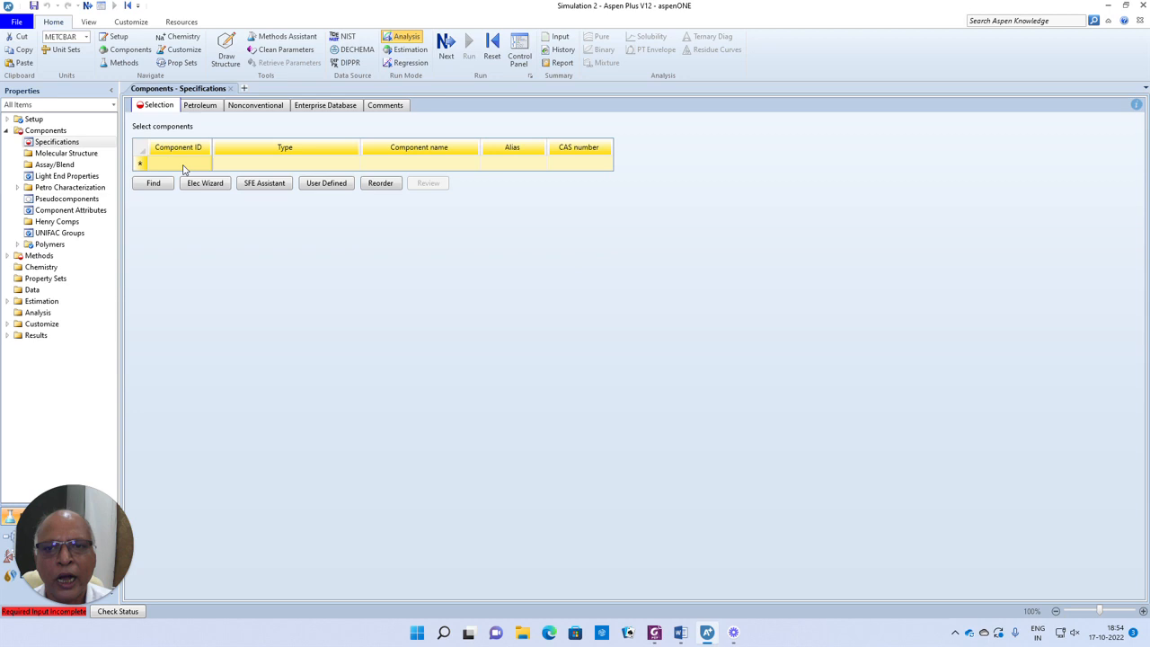
{"action": "type", "text": "SAR"}
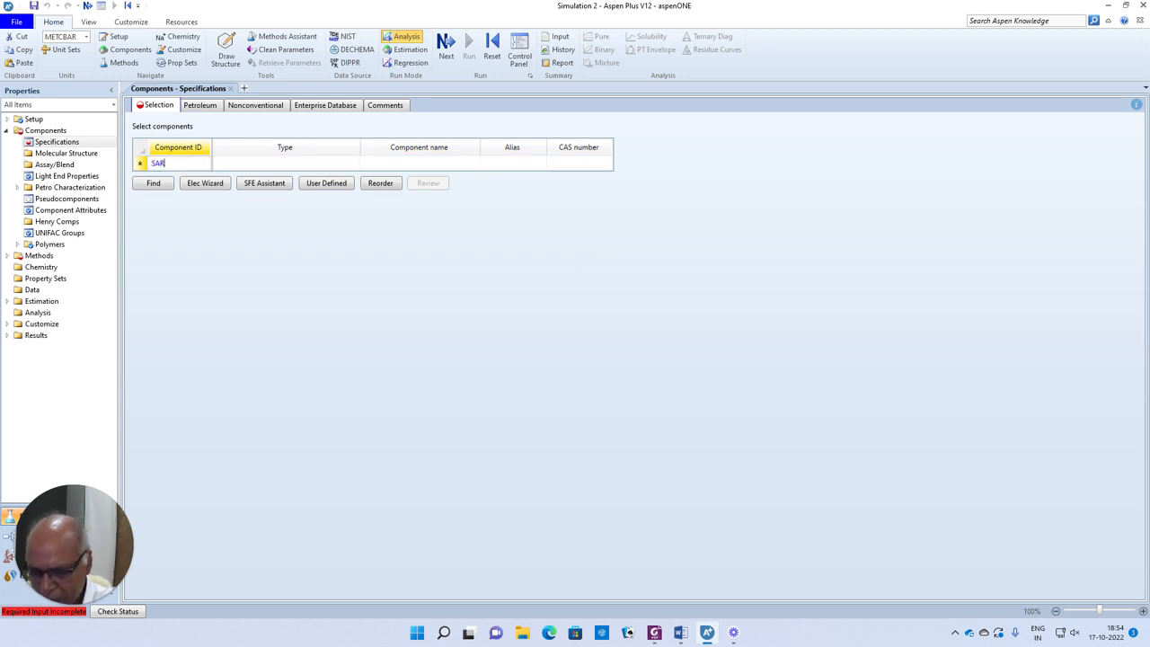
{"action": "type", "text": "ATH"}
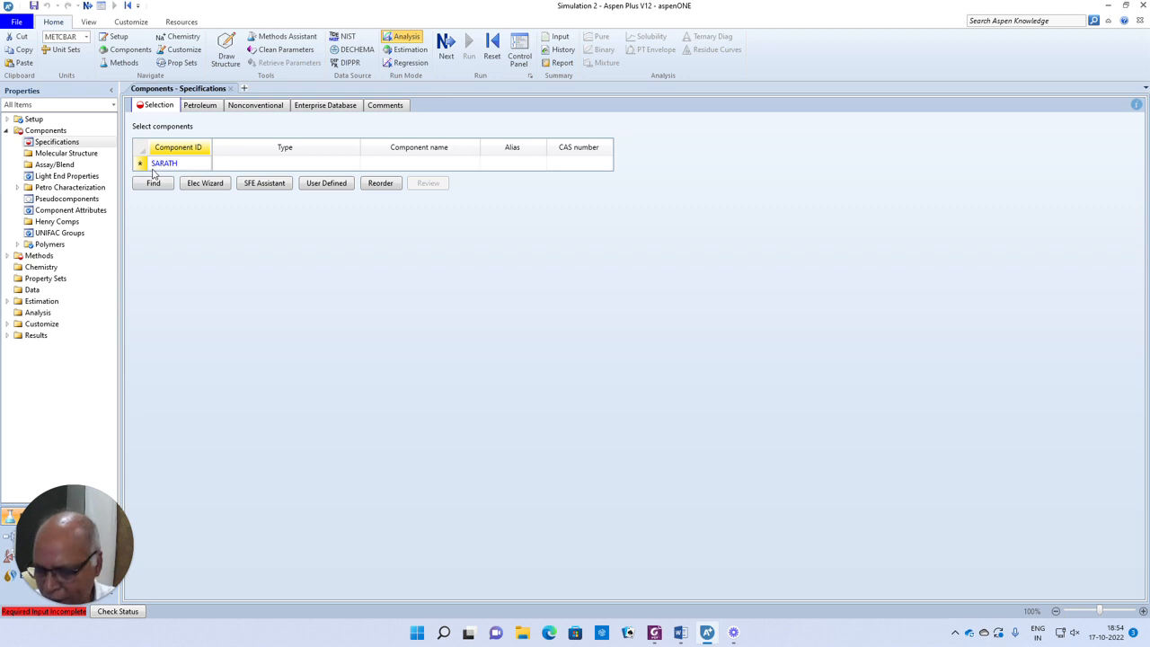
{"action": "left_click", "coordinate": [274, 169]}
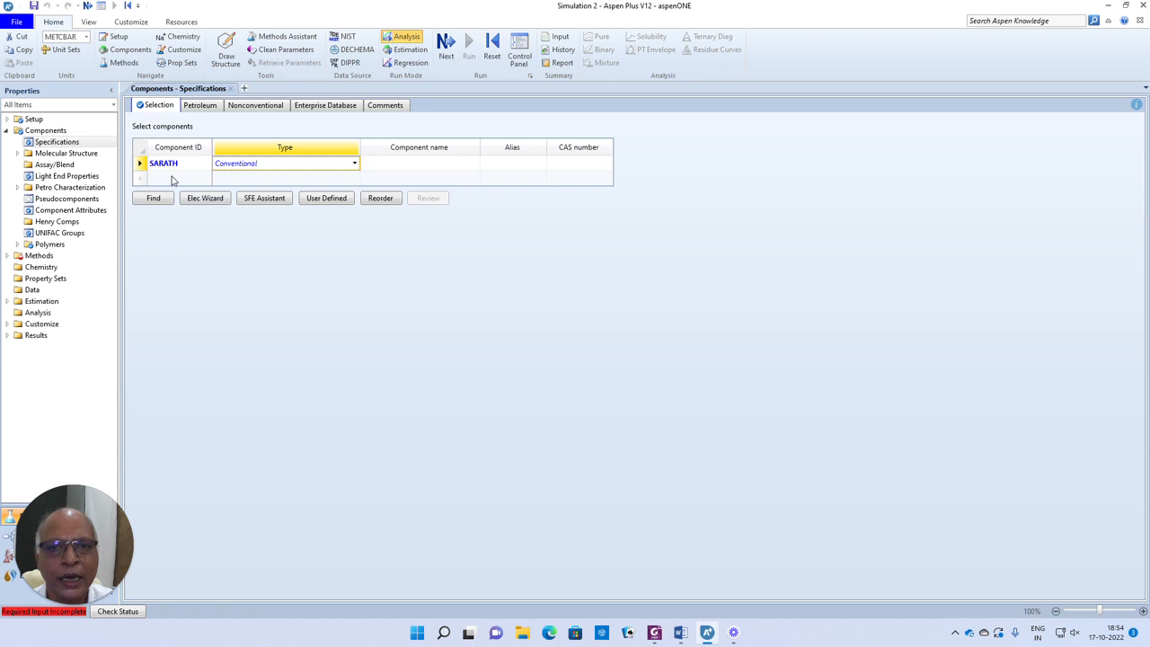
- Start the user-defined wizard for the new conventional component and open the definition of its molecule by connectivity
{"action": "left_click", "coordinate": [325, 201]}
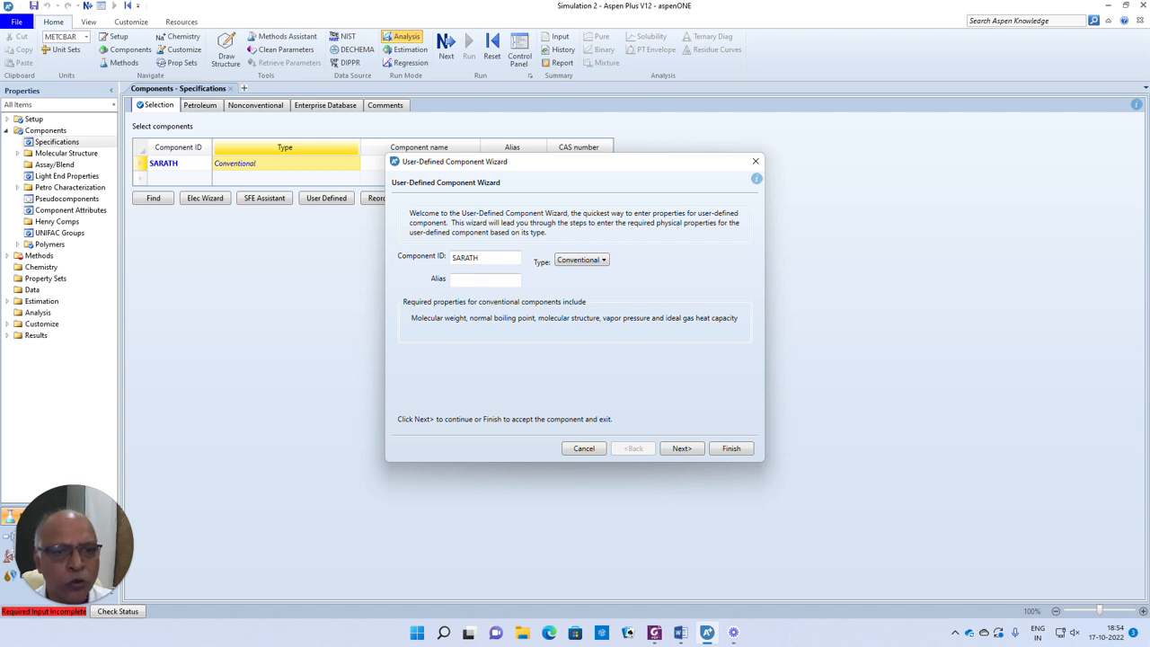
{"action": "left_click", "coordinate": [682, 449]}
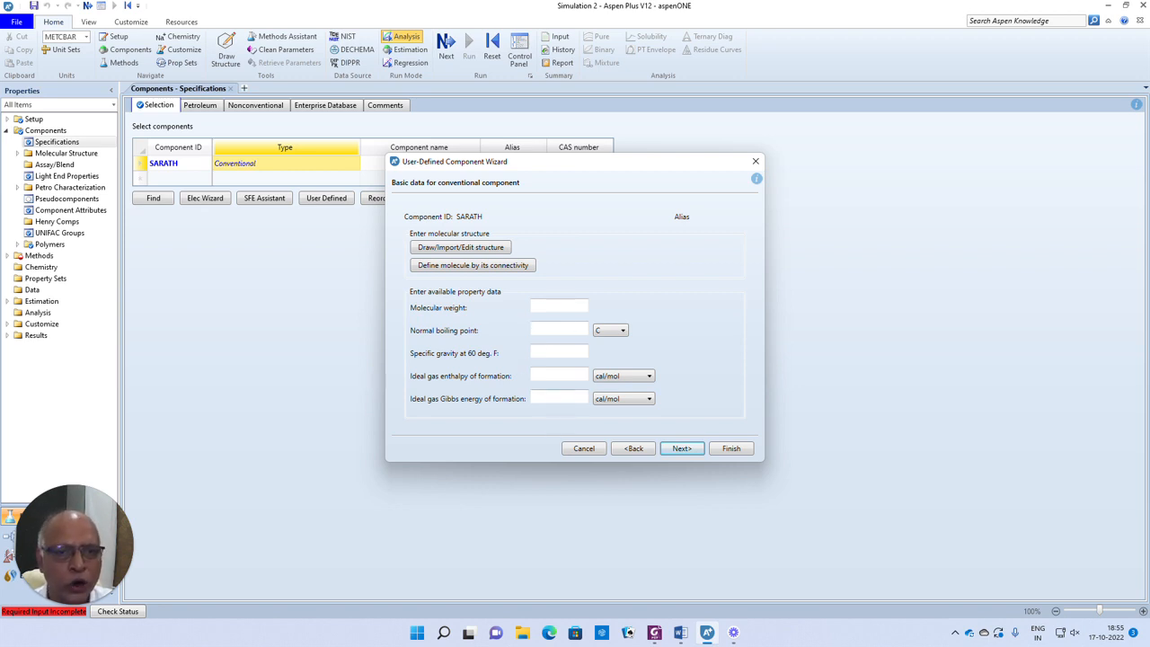
{"action": "left_click", "coordinate": [476, 268]}
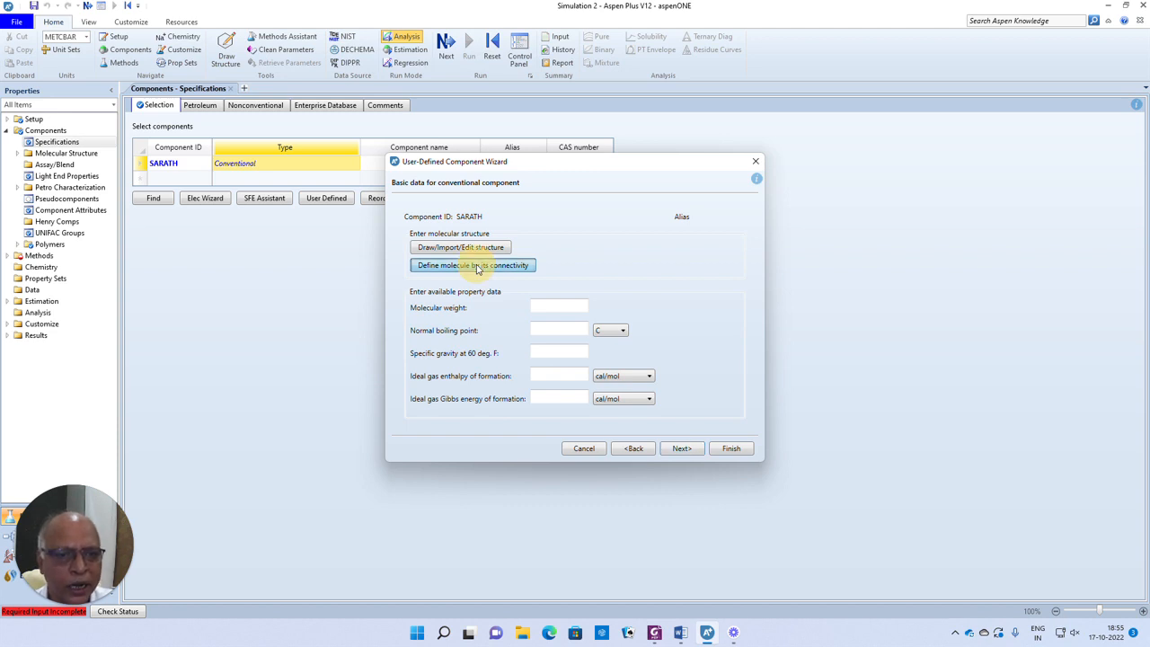
- Switch to the Word document and examine the numbered structural drawing of example (i) for its atoms and bonds
{"action": "left_click", "coordinate": [679, 633]}
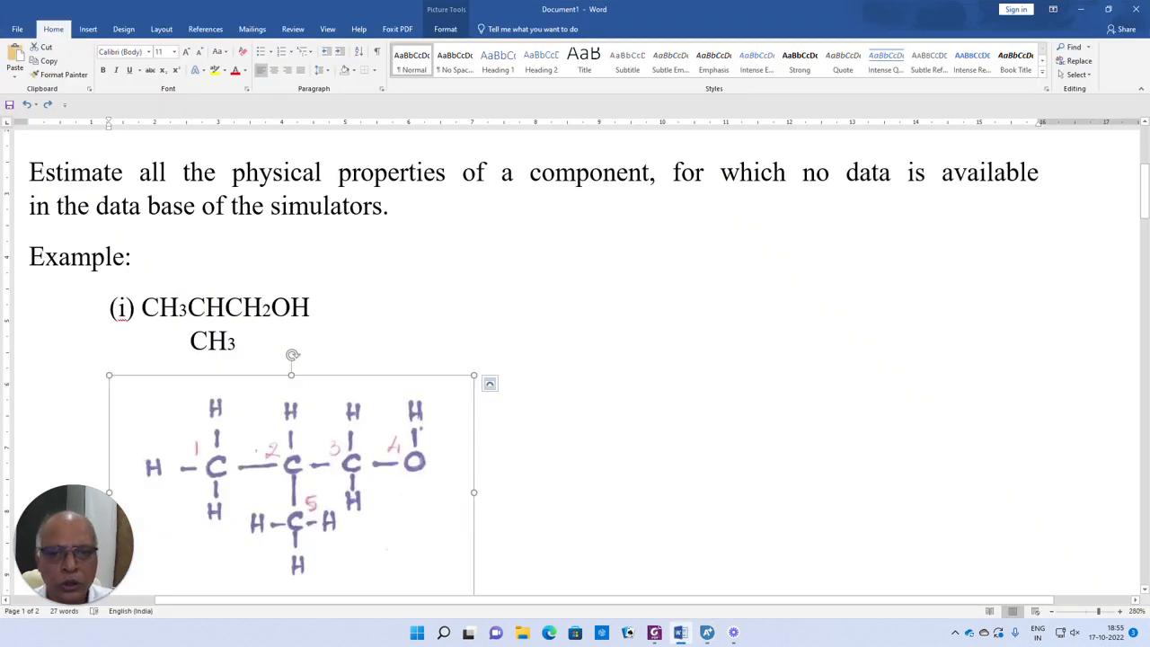
{"action": "scroll", "coordinate": [575, 359], "scroll_direction": "down", "scroll_amount": 1}
{"action": "scroll", "coordinate": [575, 359], "scroll_direction": "down", "scroll_amount": 1}
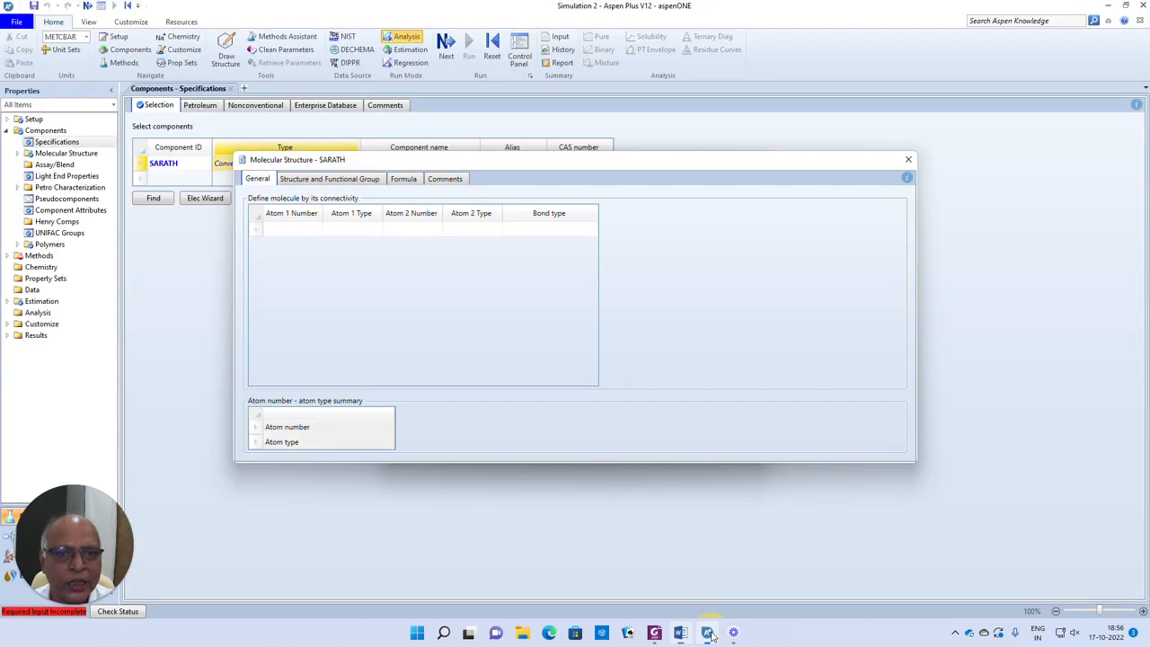
- Switch back to Aspen Plus and define the first connection: atom 1 (C) to atom 2 (C) with a single bond
{"action": "left_click", "coordinate": [707, 632]}
{"action": "left_click", "coordinate": [297, 231]}
{"action": "type", "text": "1"}
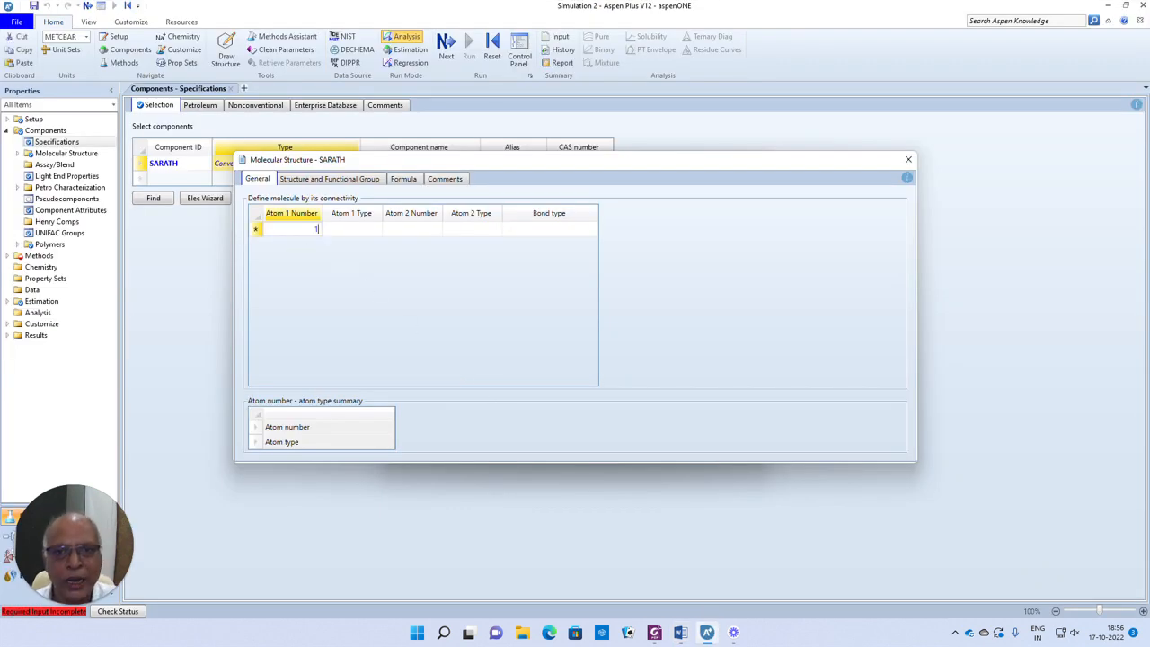
{"action": "key", "text": "Tab"}
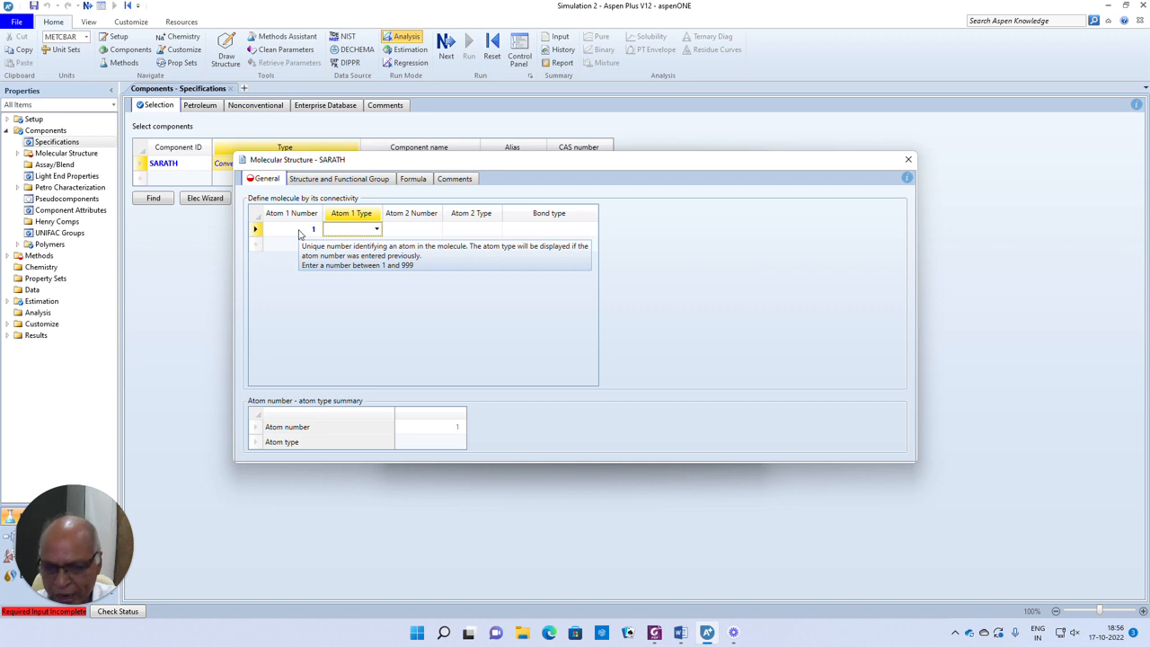
{"action": "type", "text": "C"}
{"action": "left_click", "coordinate": [419, 231]}
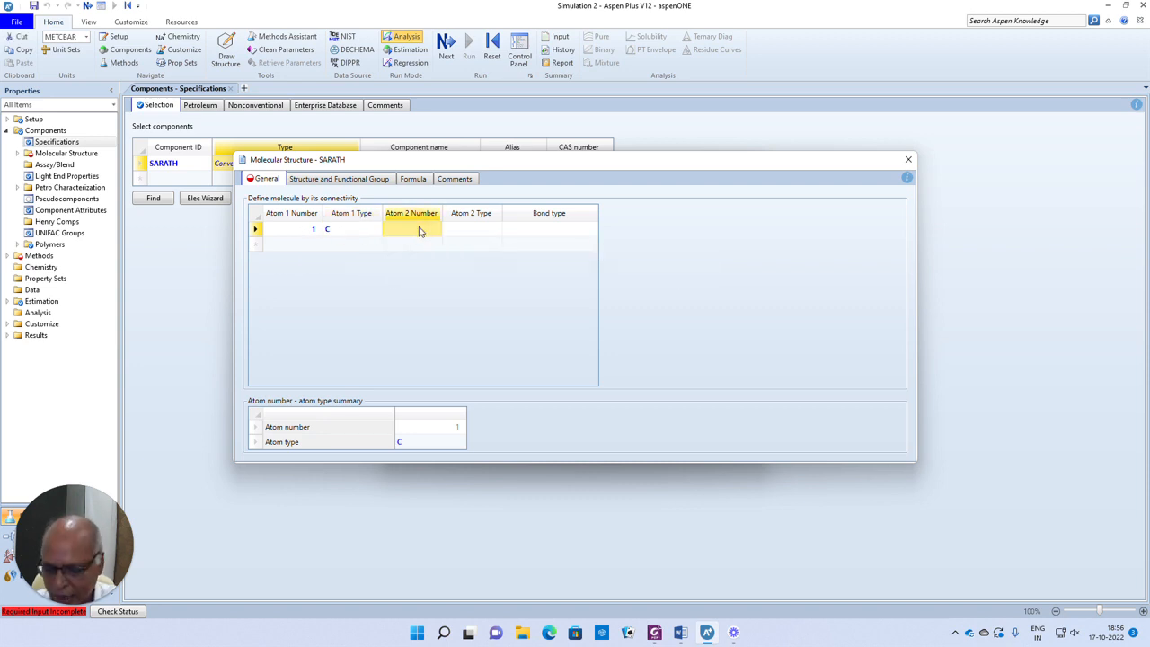
{"action": "type", "text": "2"}
{"action": "left_click", "coordinate": [476, 236]}
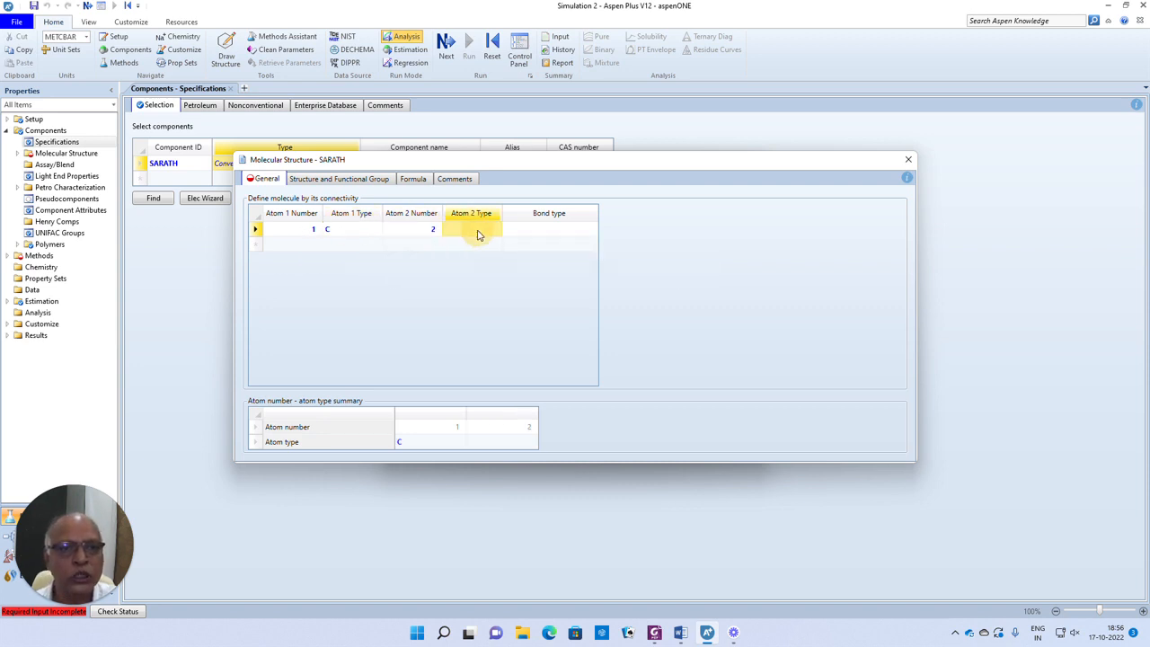
{"action": "left_click", "coordinate": [479, 234]}
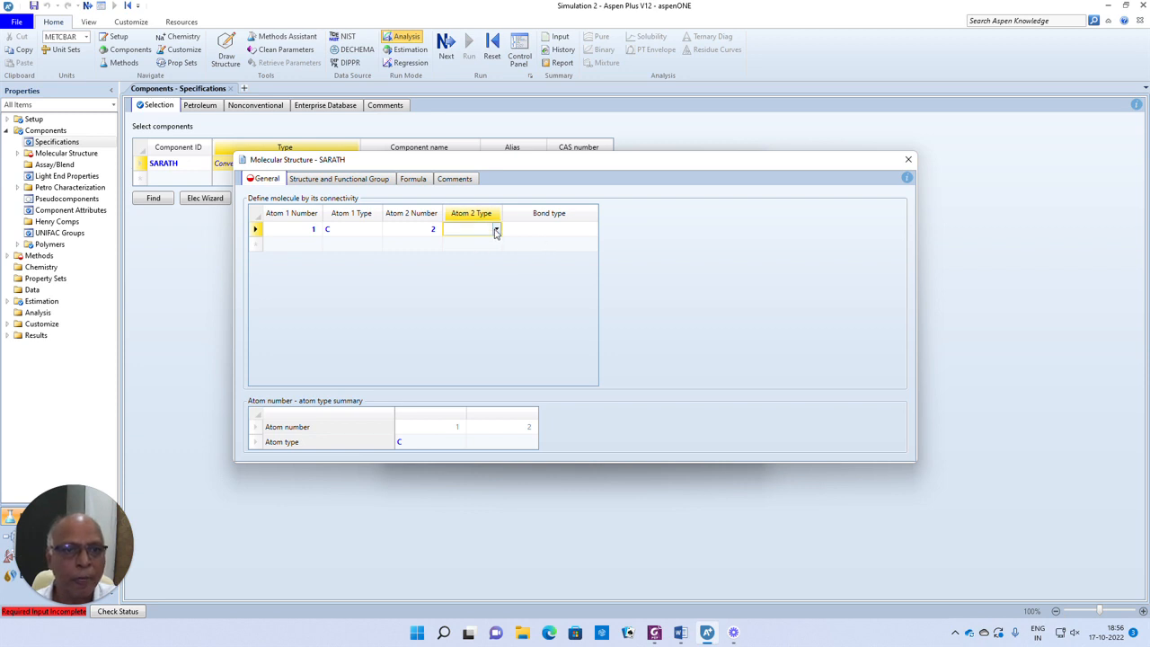
{"action": "left_click", "coordinate": [450, 244]}
{"action": "left_click", "coordinate": [538, 231]}
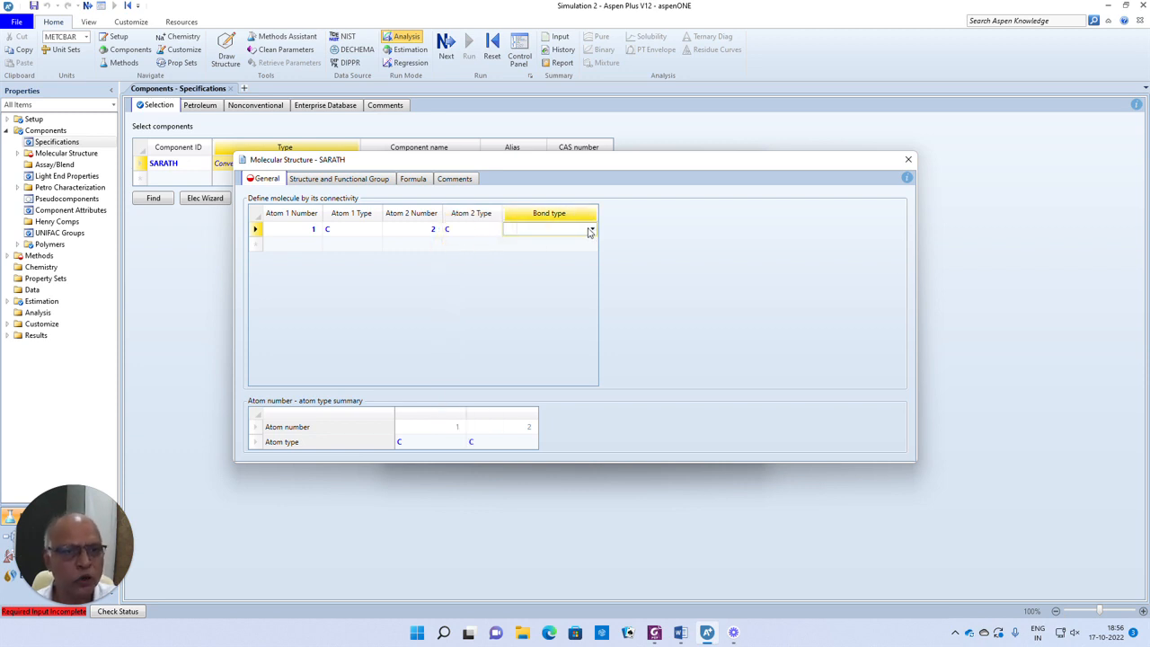
{"action": "left_click", "coordinate": [592, 231]}
{"action": "left_click", "coordinate": [535, 244]}
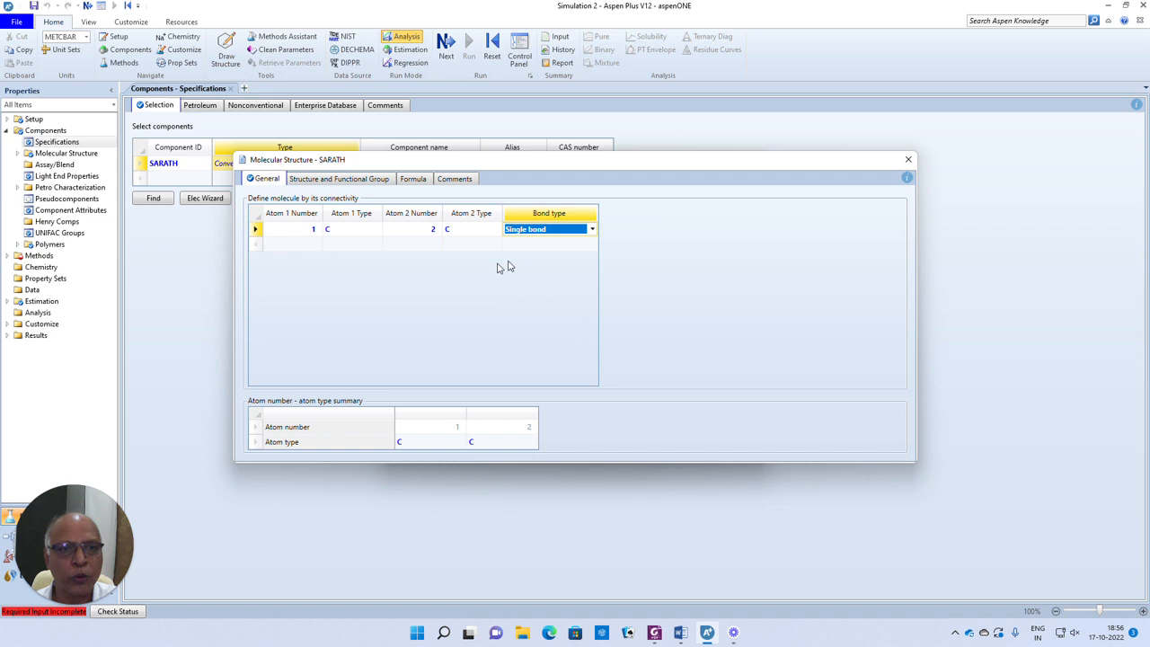
- Define the second connection in the table: atom 2 (C) to atom 3 (C) with a single bond
{"action": "left_click", "coordinate": [308, 246]}
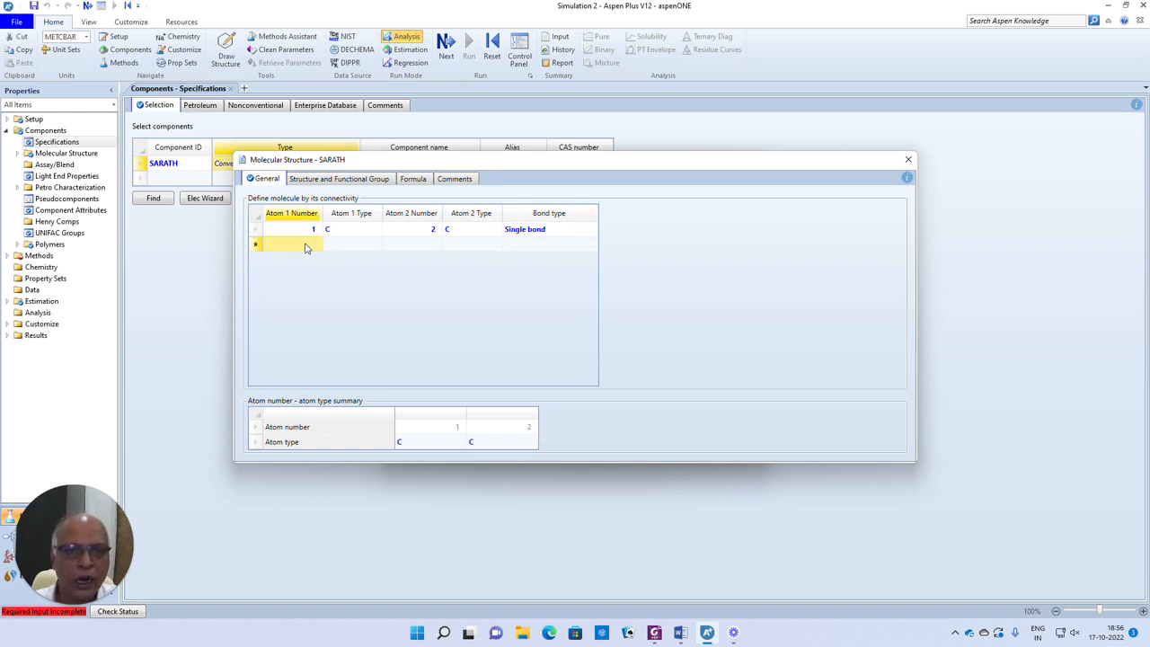
{"action": "type", "text": "2"}
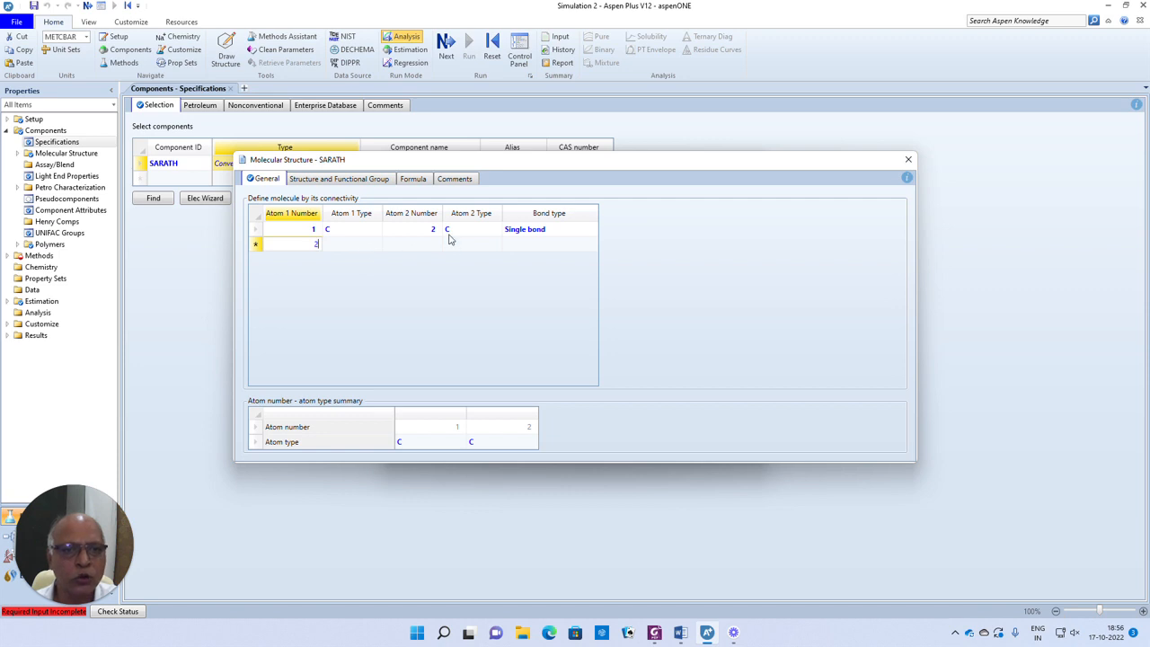
{"action": "key", "text": "Tab"}
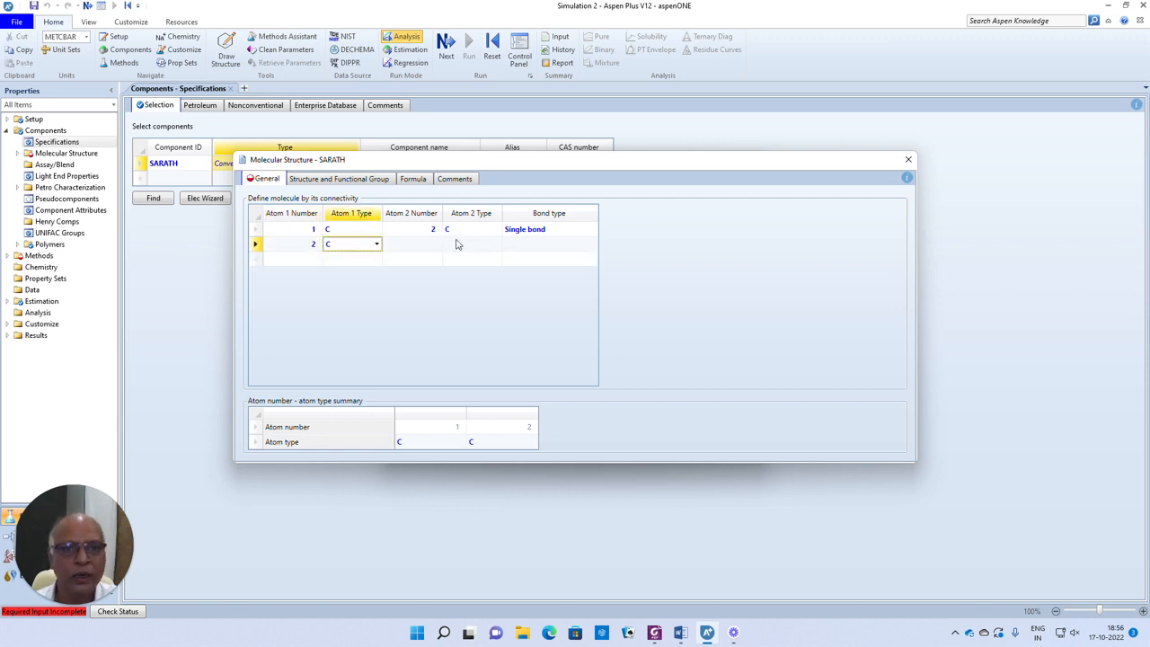
{"action": "key", "text": "Tab"}
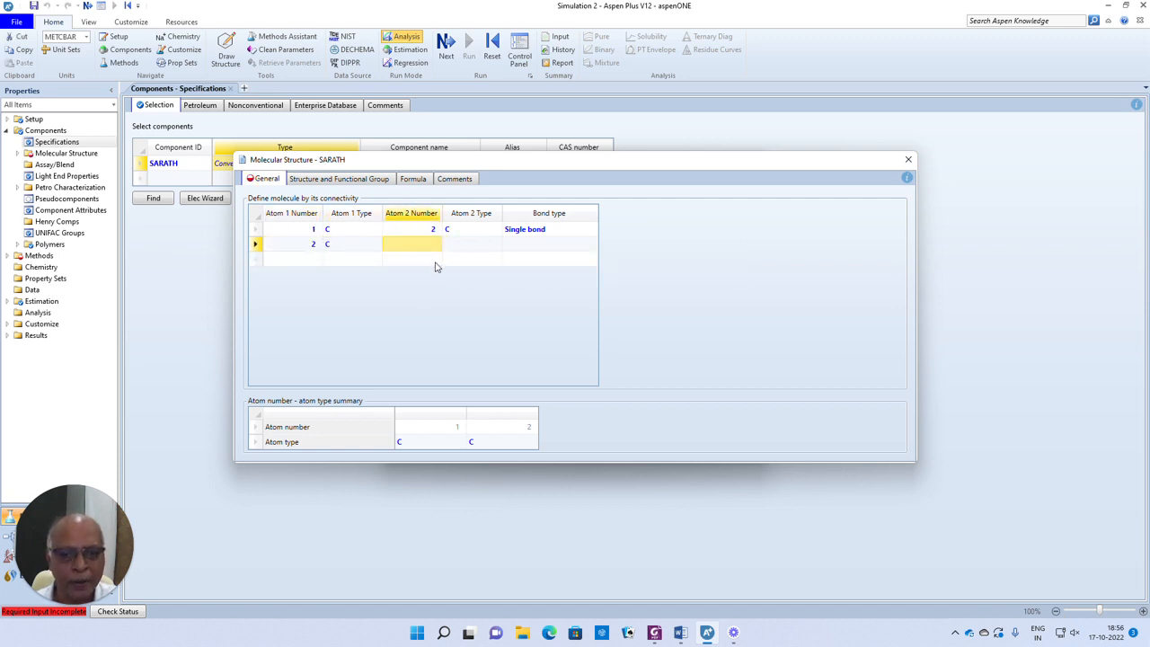
{"action": "type", "text": "3"}
{"action": "key", "text": "Tab"}
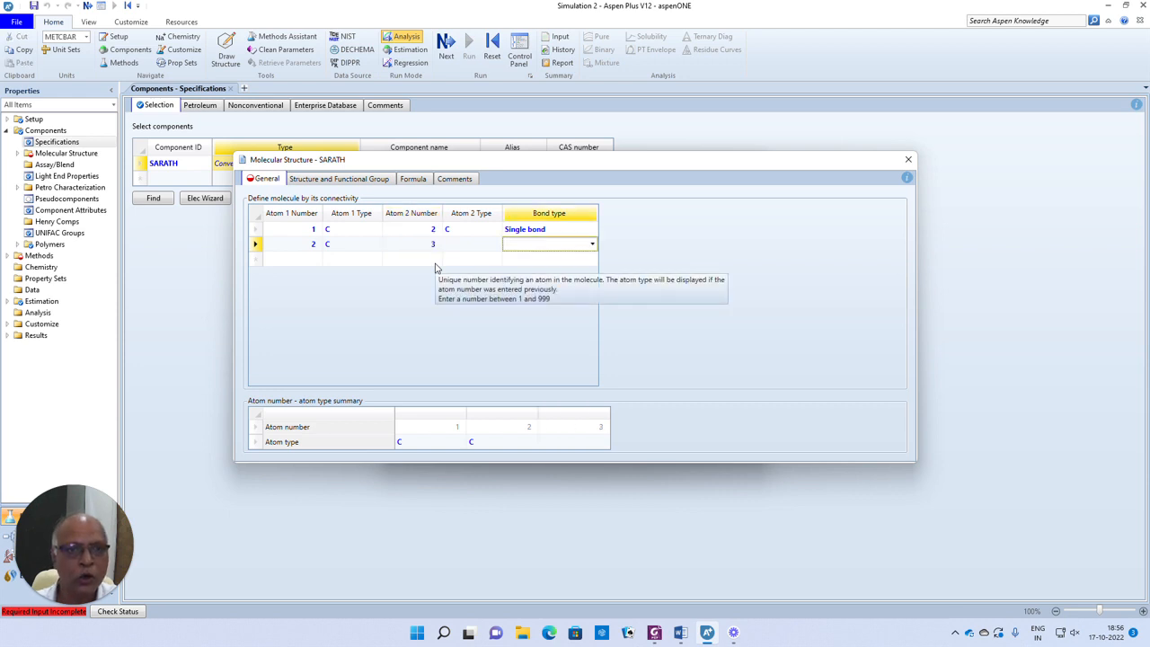
{"action": "left_click", "coordinate": [493, 249]}
{"action": "left_click", "coordinate": [494, 244]}
{"action": "left_click", "coordinate": [444, 252]}
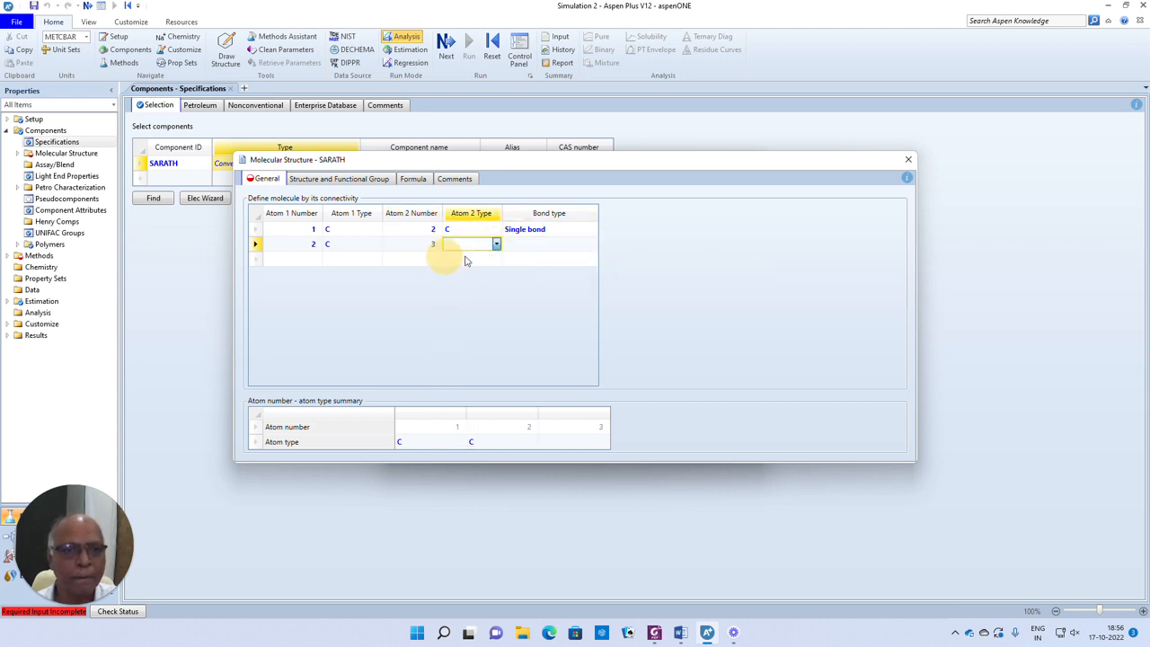
{"action": "left_click", "coordinate": [526, 245]}
{"action": "key", "text": "s"}
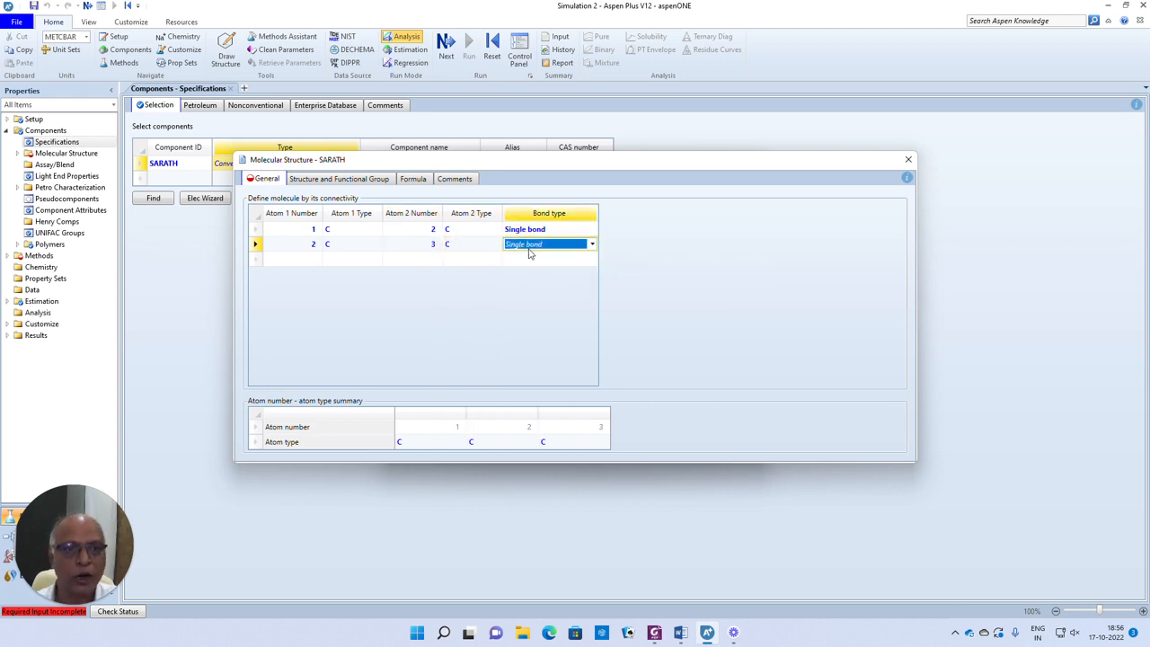
- Define the third connection in the table: atom 2 (C) to atom 5 (C) with a single bond
{"action": "left_click", "coordinate": [318, 261]}
{"action": "type", "text": "2"}
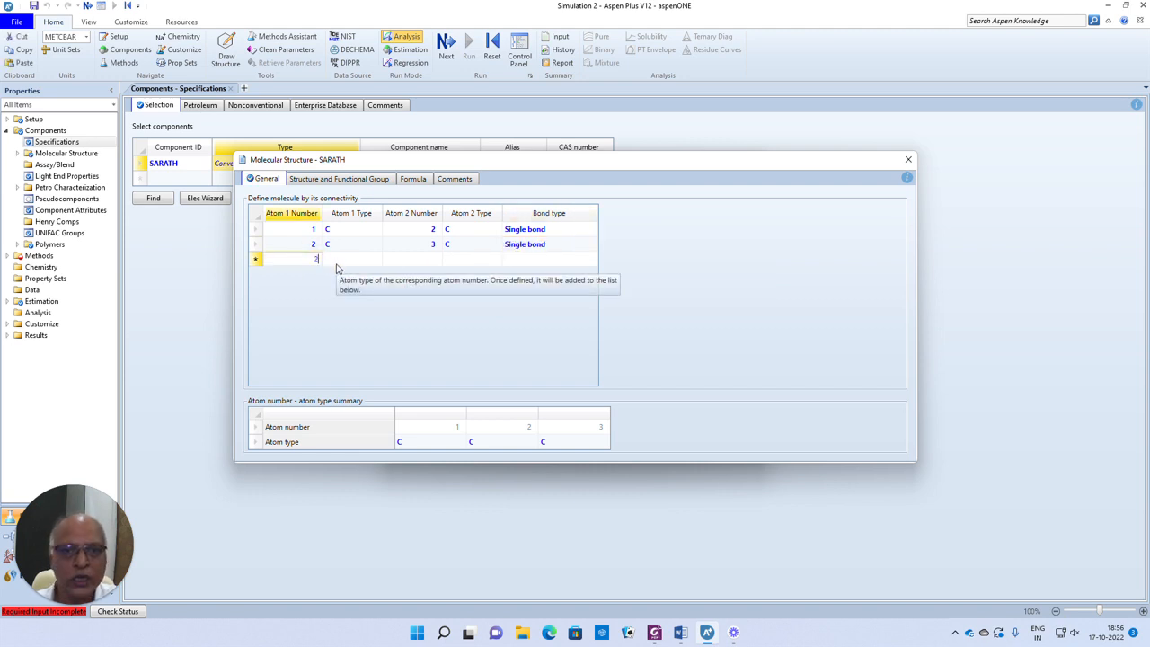
{"action": "key", "text": "Tab"}
{"action": "left_click", "coordinate": [432, 260]}
{"action": "type", "text": "5"}
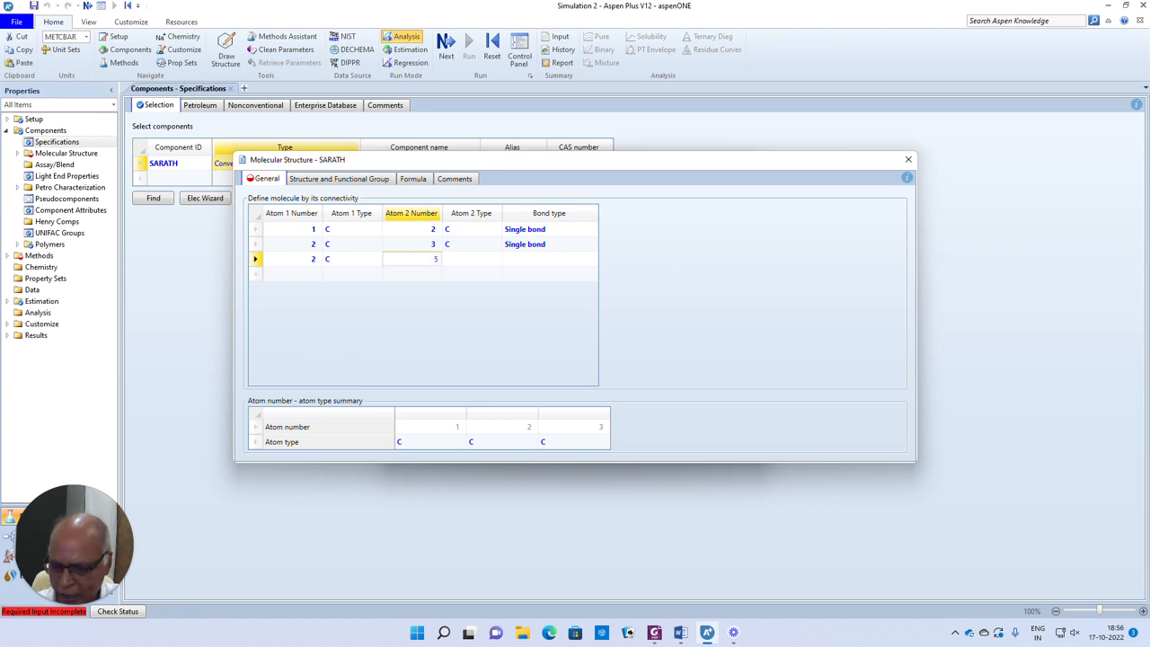
{"action": "key", "text": "Tab"}
{"action": "left_click", "coordinate": [473, 260]}
{"action": "left_click", "coordinate": [499, 259]}
{"action": "left_click", "coordinate": [455, 272]}
{"action": "left_click", "coordinate": [573, 258]}
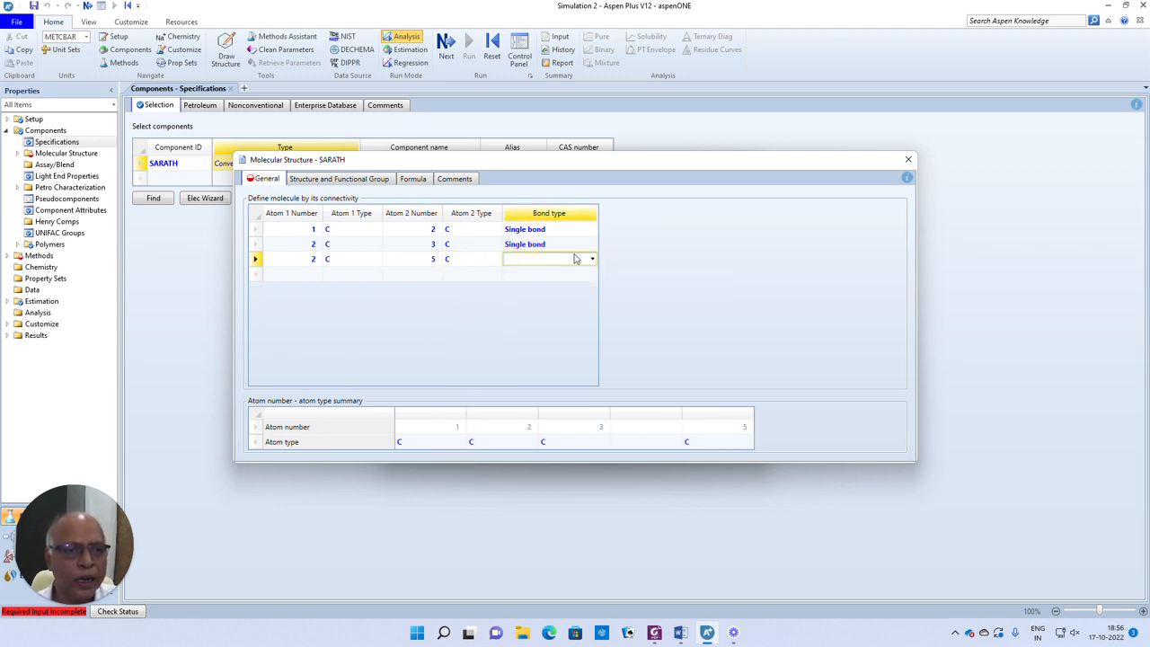
{"action": "left_click", "coordinate": [577, 261]}
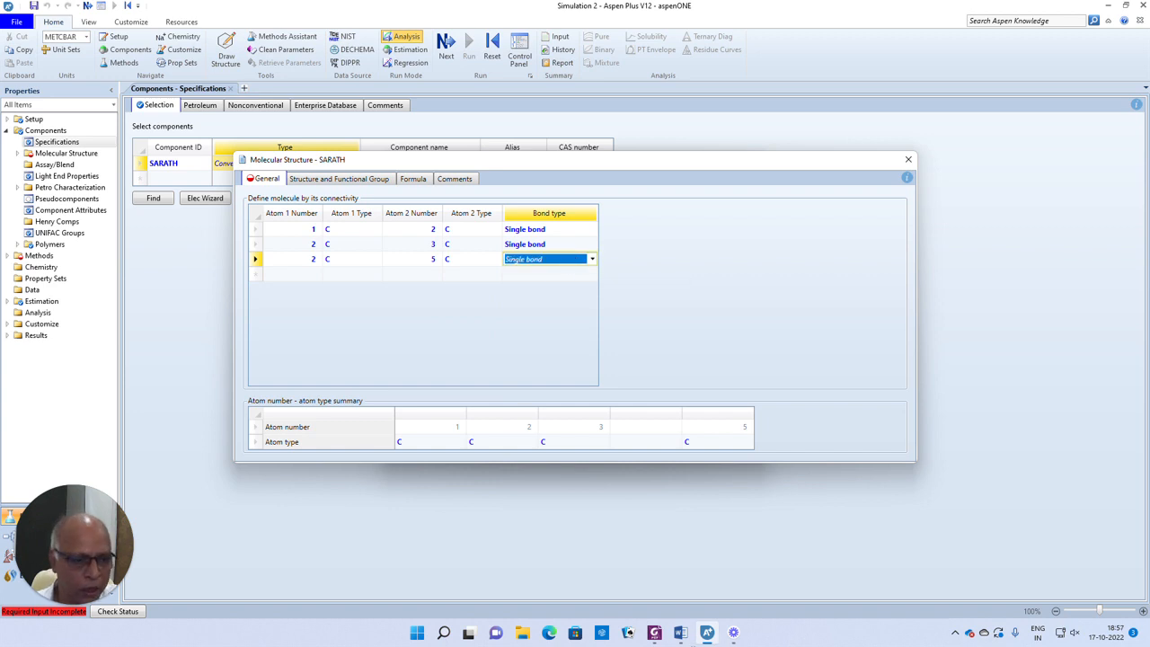
- Consult the structural drawing in the Word document, return to Aspen Plus, and define the fourth connection from atom 3 (C) to atom 4 (O)
{"action": "left_click", "coordinate": [680, 632]}
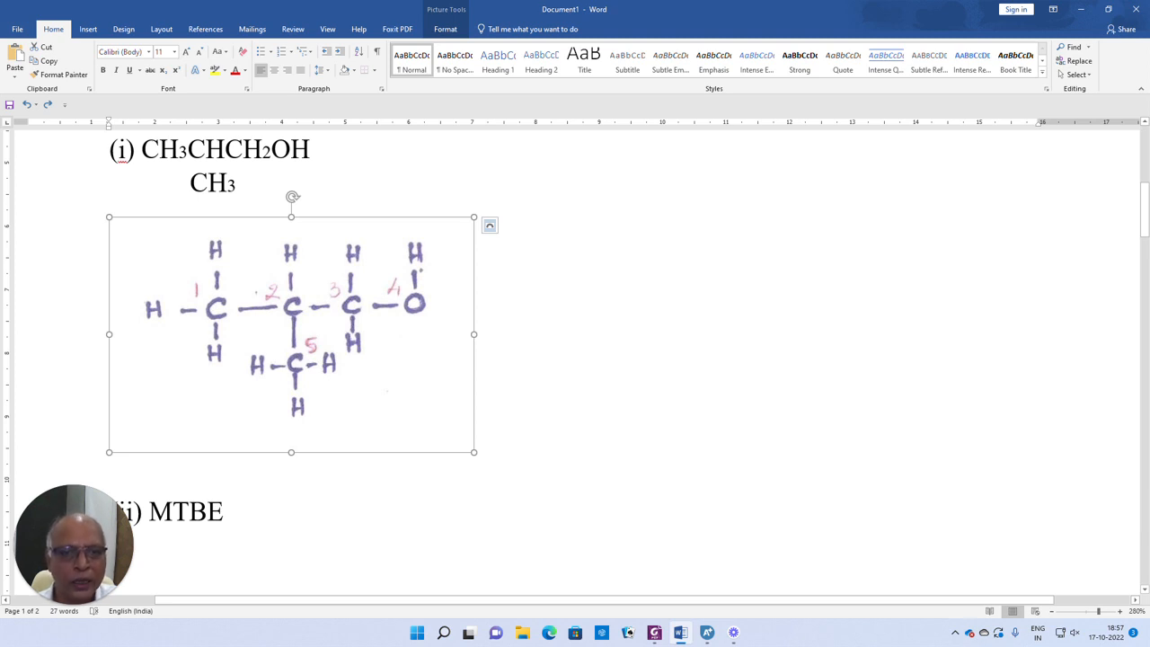
{"action": "left_click", "coordinate": [707, 633]}
{"action": "left_click", "coordinate": [311, 274]}
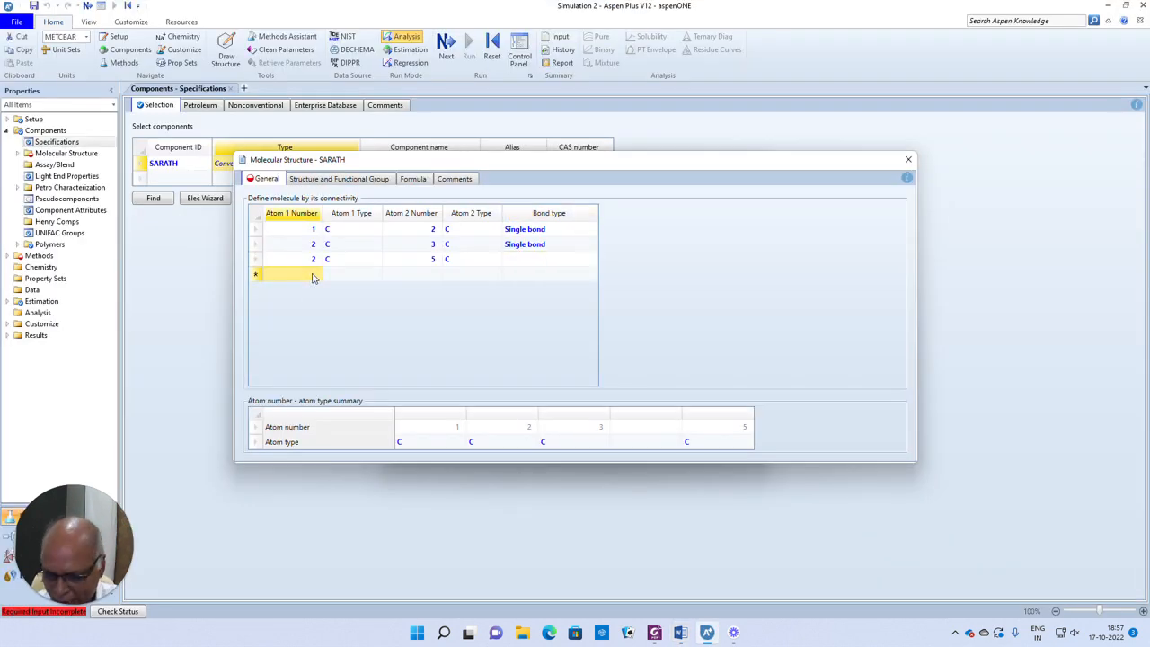
{"action": "type", "text": "3"}
{"action": "key", "text": "Tab"}
{"action": "type", "text": "C"}
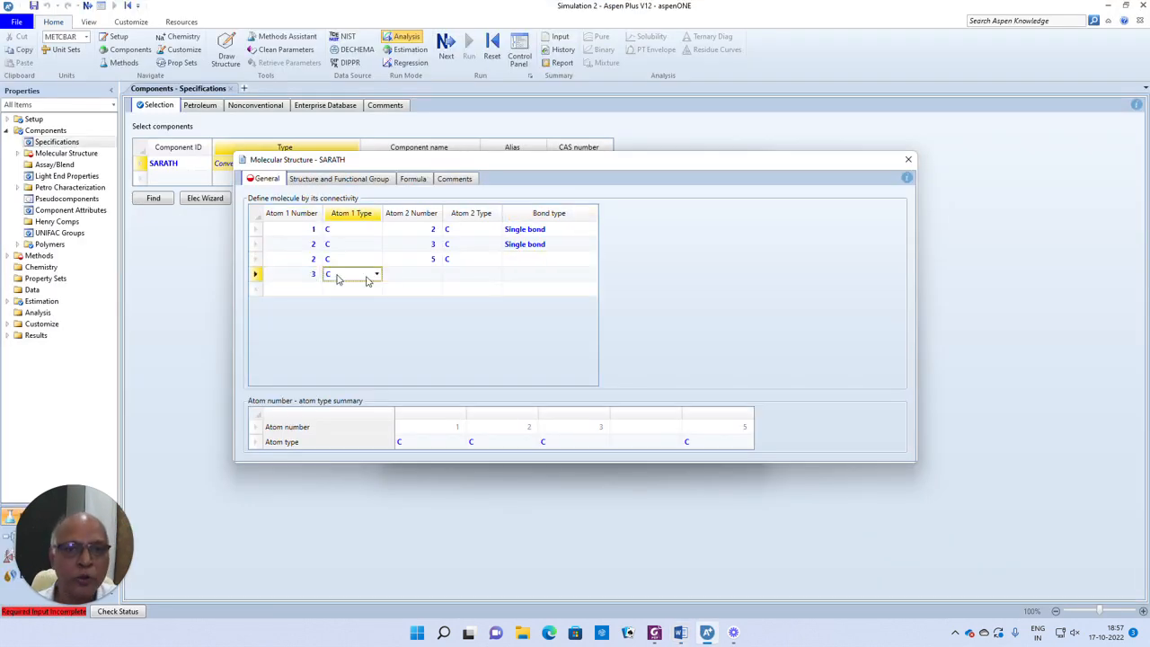
{"action": "left_click", "coordinate": [433, 279]}
{"action": "type", "text": "4"}
{"action": "key", "text": "Tab"}
{"action": "left_click", "coordinate": [495, 276]}
{"action": "left_click", "coordinate": [495, 275]}
{"action": "left_click", "coordinate": [453, 299]}
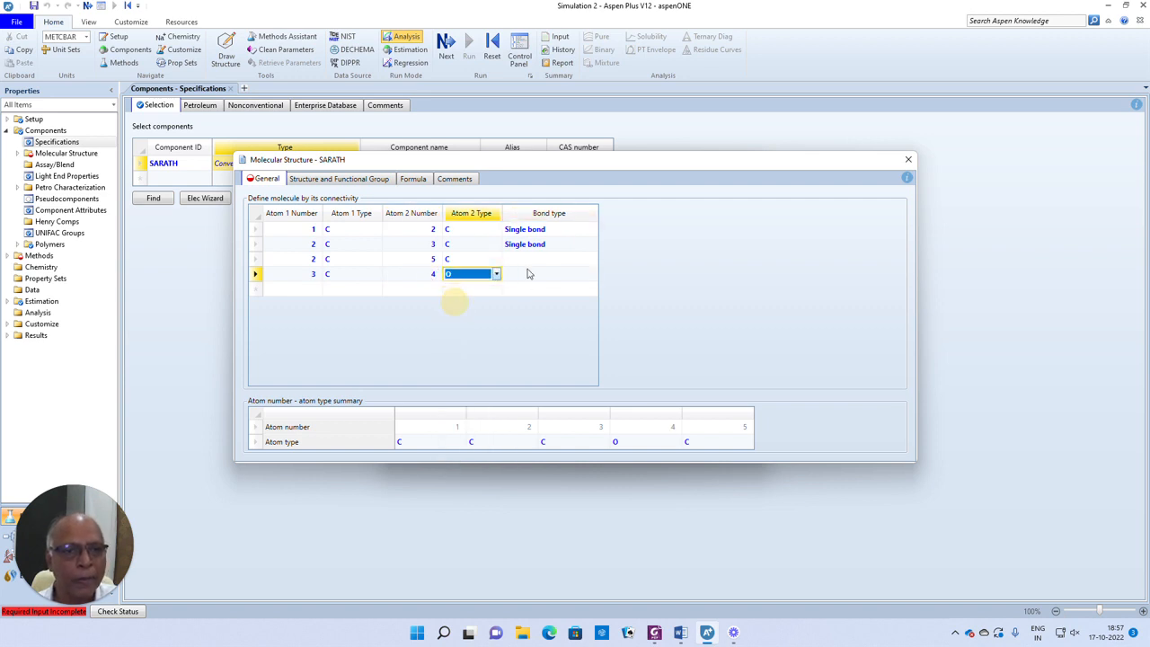
- Set the bond type of the 2–5 and 3–4 connections to Single bond
{"action": "left_click", "coordinate": [528, 261]}
{"action": "left_click", "coordinate": [590, 260]}
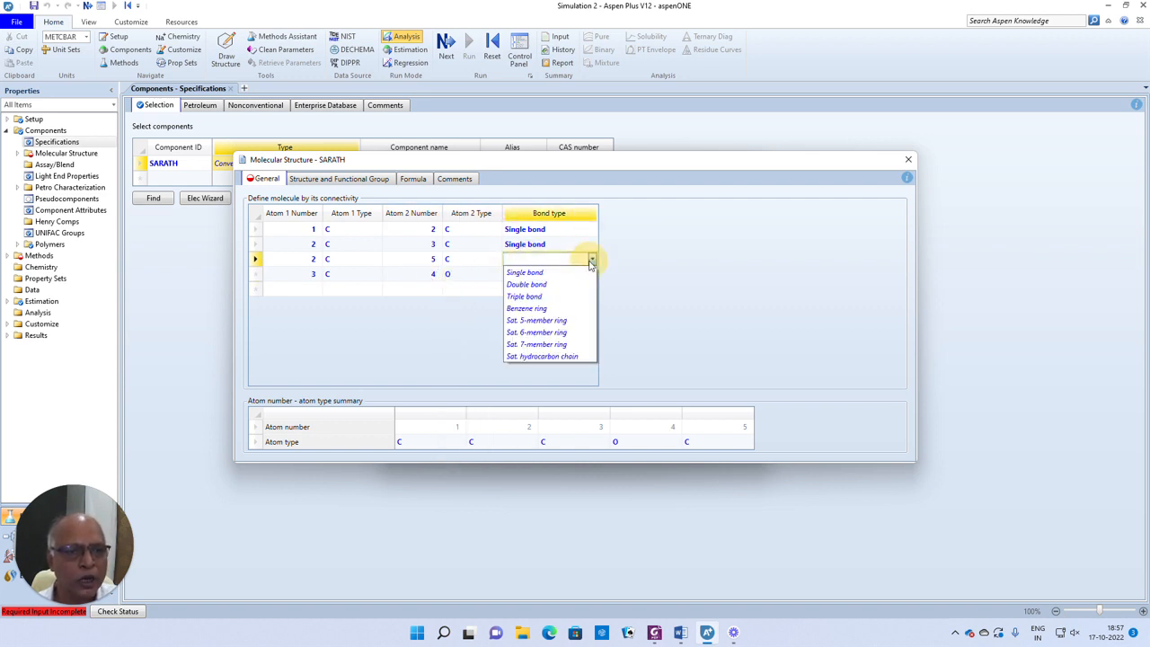
{"action": "left_click", "coordinate": [506, 278]}
{"action": "left_click", "coordinate": [574, 274]}
{"action": "left_click", "coordinate": [591, 274]}
{"action": "left_click", "coordinate": [525, 287]}
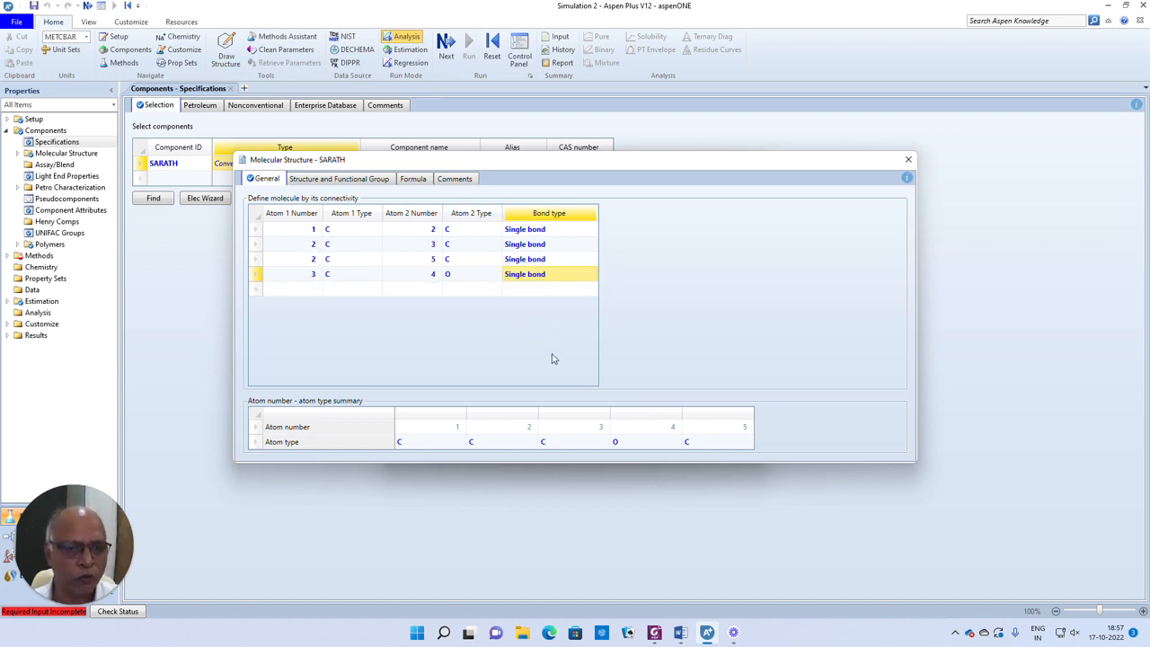
- Close the molecular structure form and finish the user-defined component wizard with estimation by the Aspen property estimation system
{"action": "left_click", "coordinate": [908, 159]}
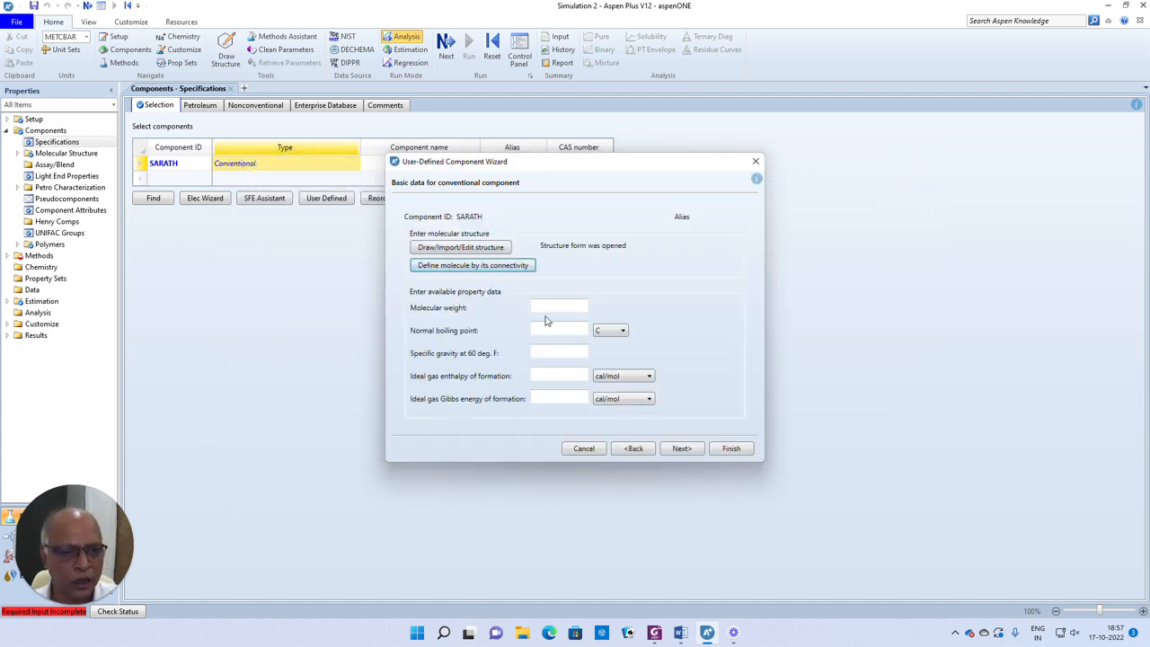
{"action": "left_click", "coordinate": [683, 452]}
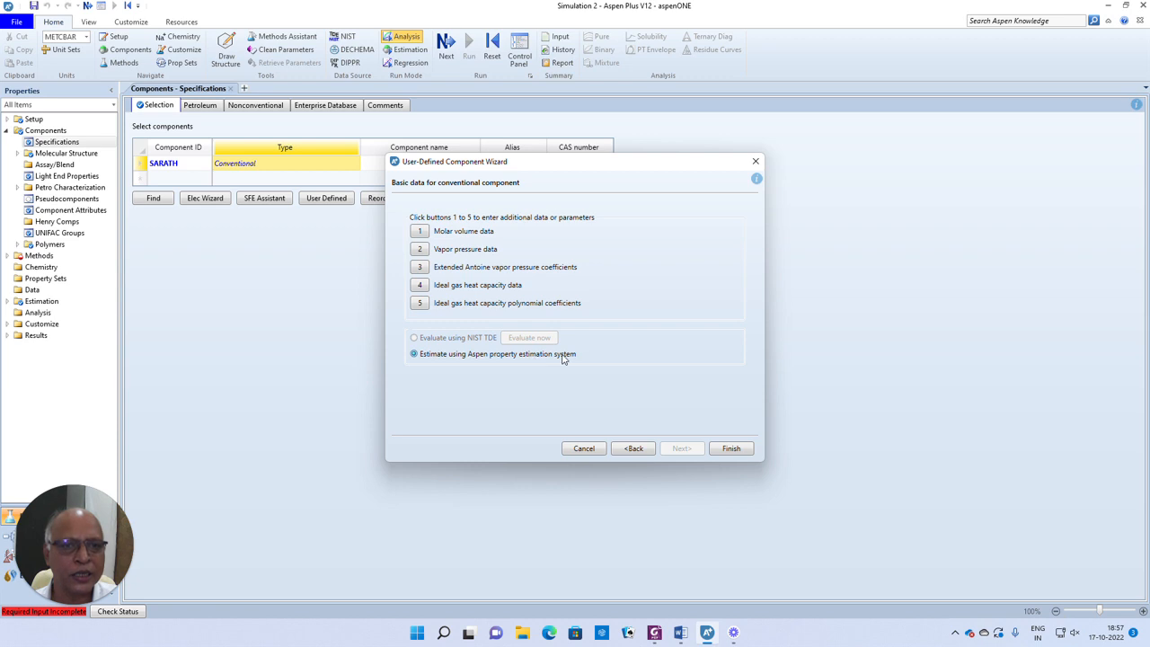
{"action": "left_click", "coordinate": [729, 452]}
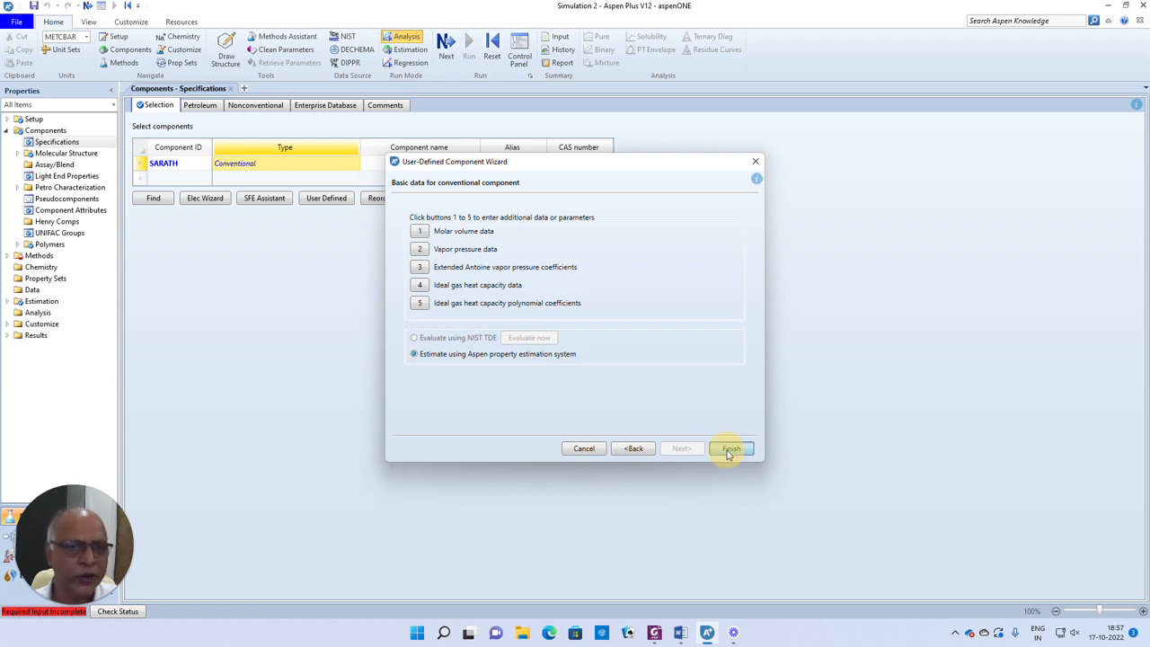
{"action": "left_click", "coordinate": [656, 327]}
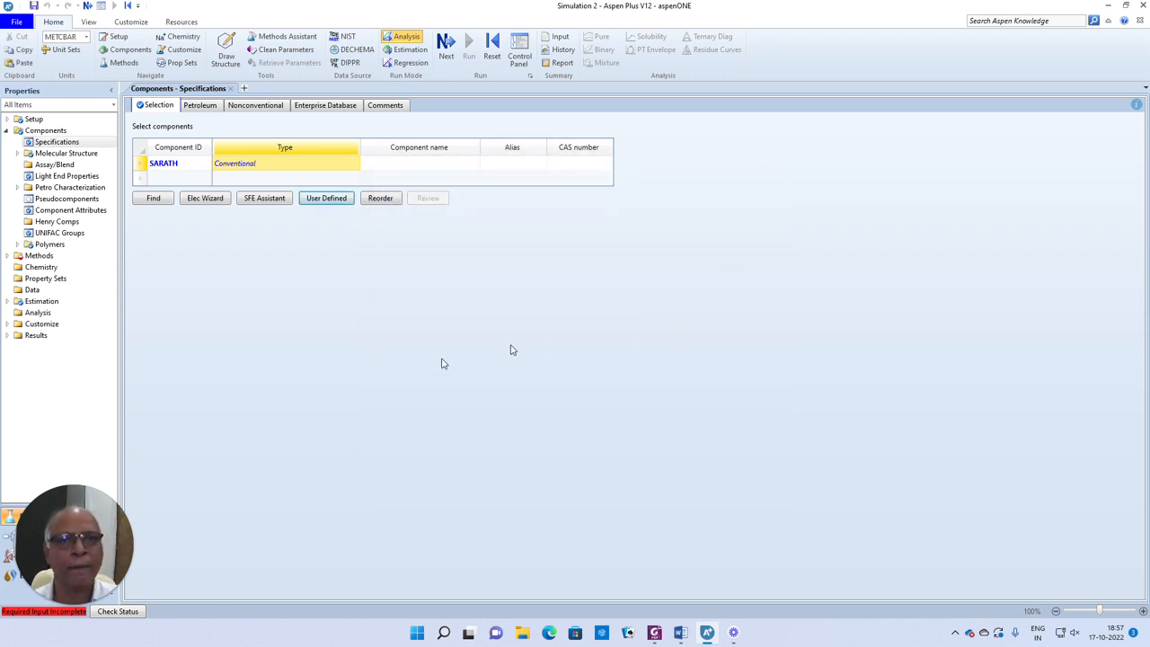
- Change the run mode to Estimation and run the property estimation with all missing parameters estimated
{"action": "left_click", "coordinate": [405, 52]}
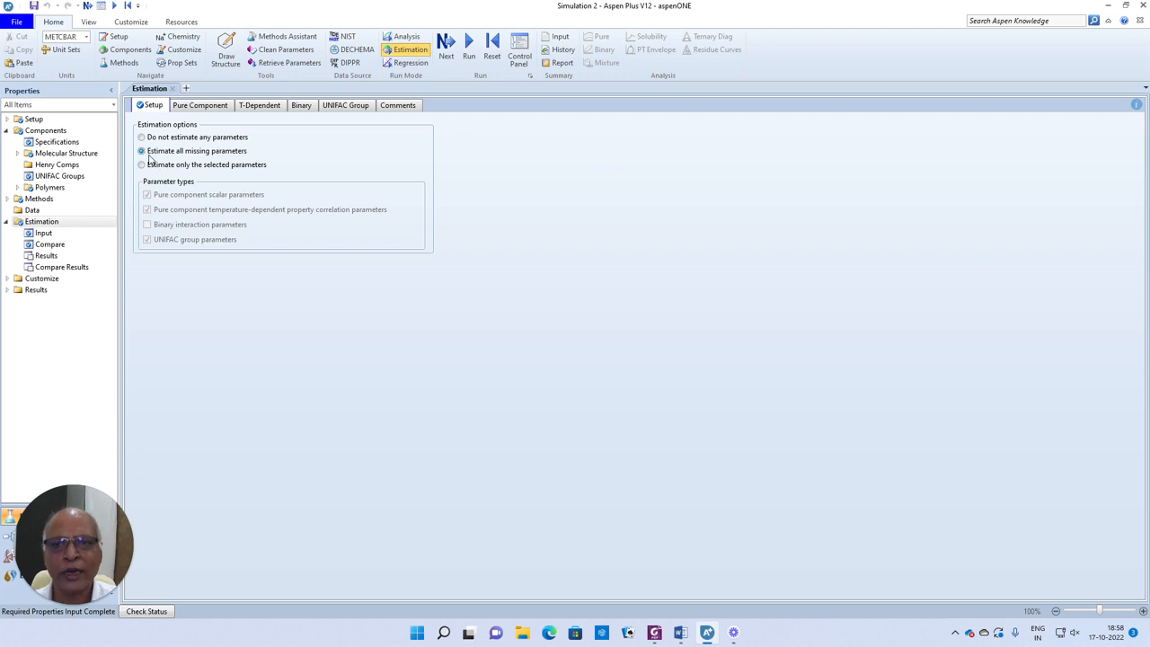
{"action": "left_click", "coordinate": [446, 45]}
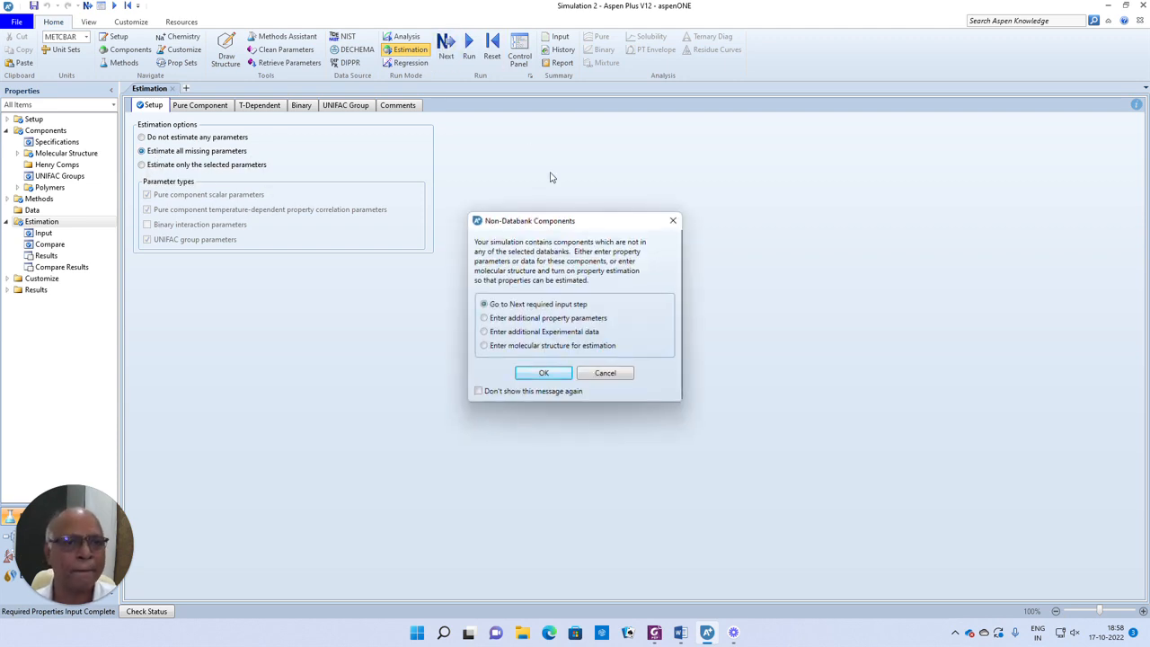
{"action": "left_click", "coordinate": [547, 376]}
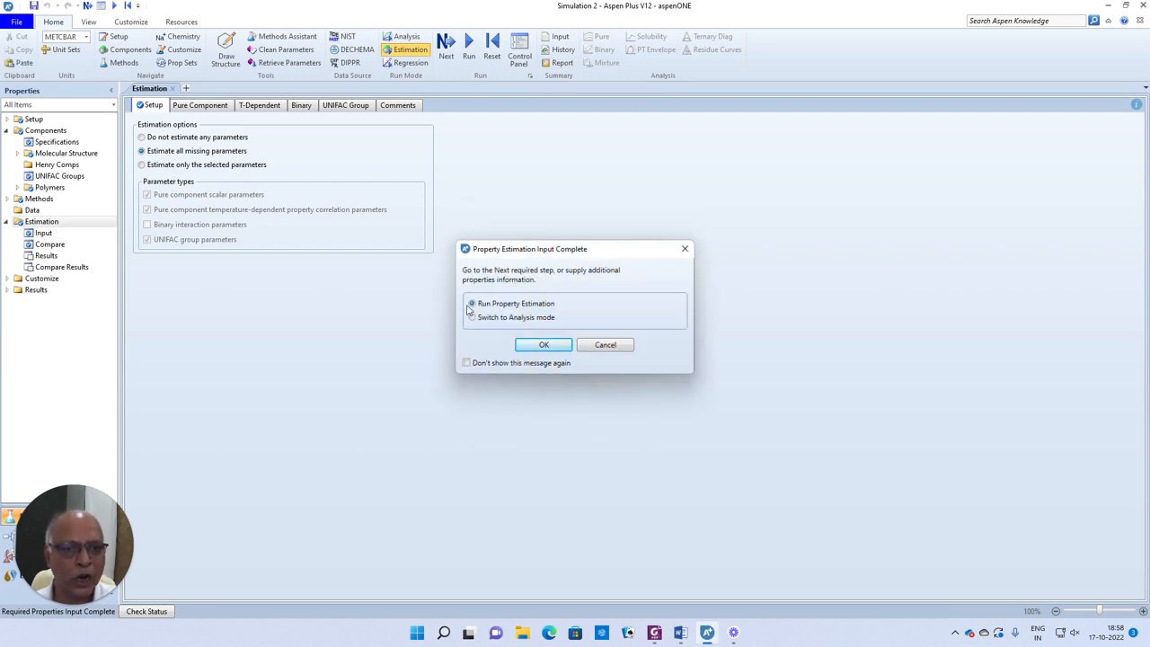
{"action": "left_click", "coordinate": [543, 350]}
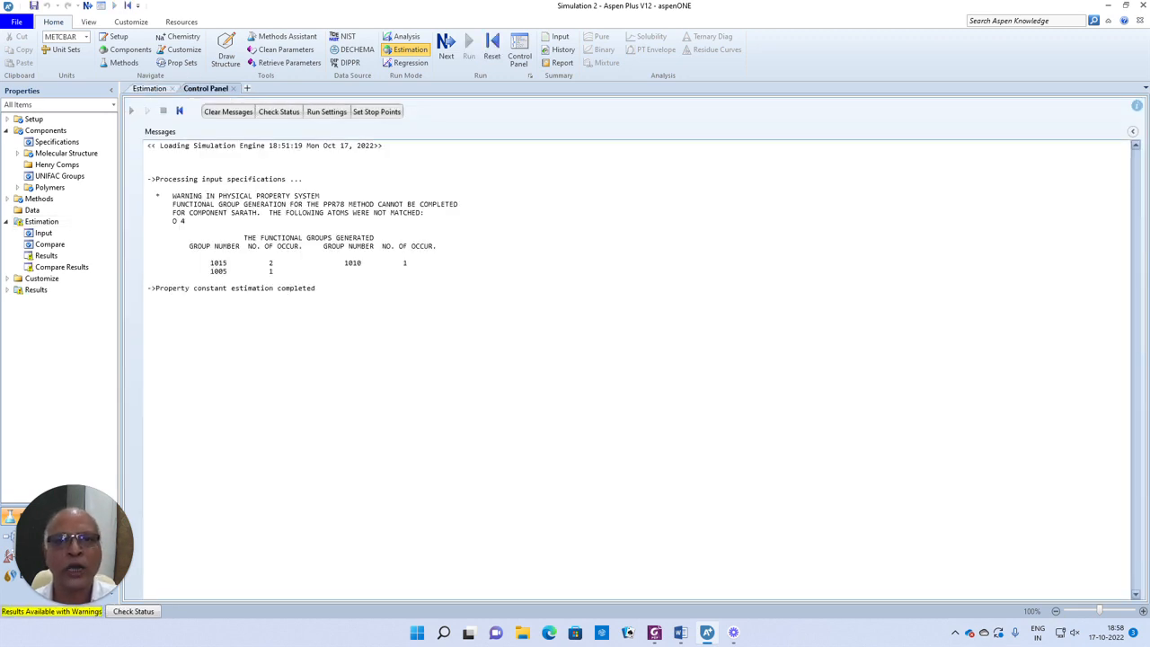
- Open the estimation results and examine the component's estimated pure component and temperature-dependent parameters
{"action": "left_click", "coordinate": [48, 257]}
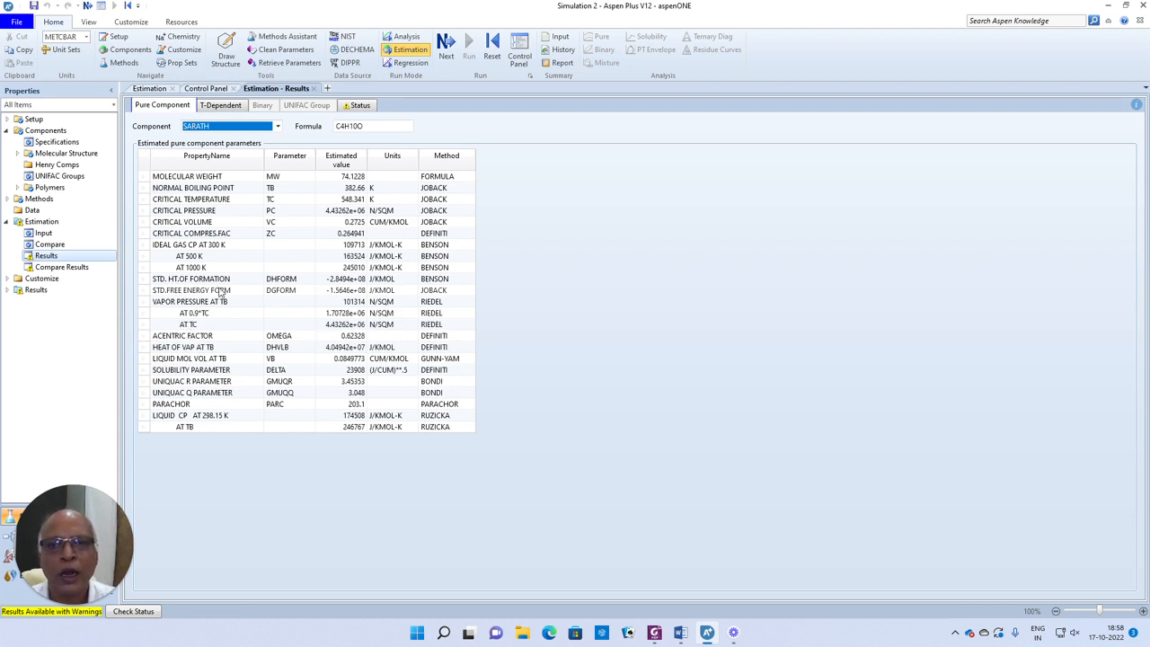
{"action": "left_click", "coordinate": [222, 106]}
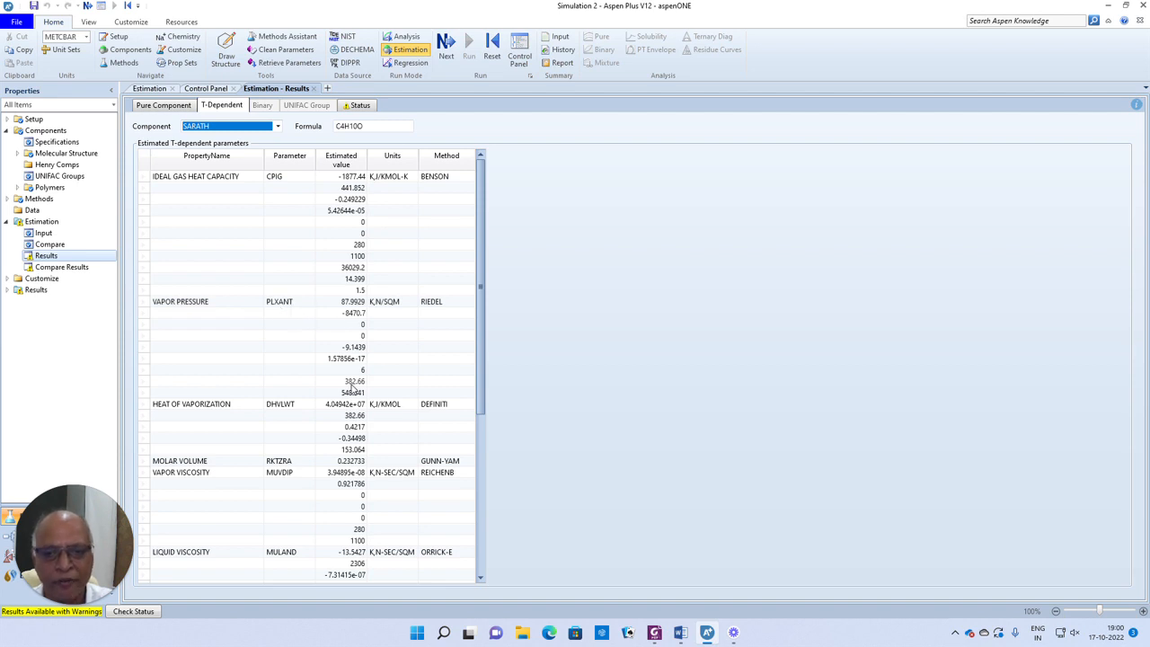
{"action": "scroll", "coordinate": [203, 404], "scroll_direction": "down", "scroll_amount": 3}
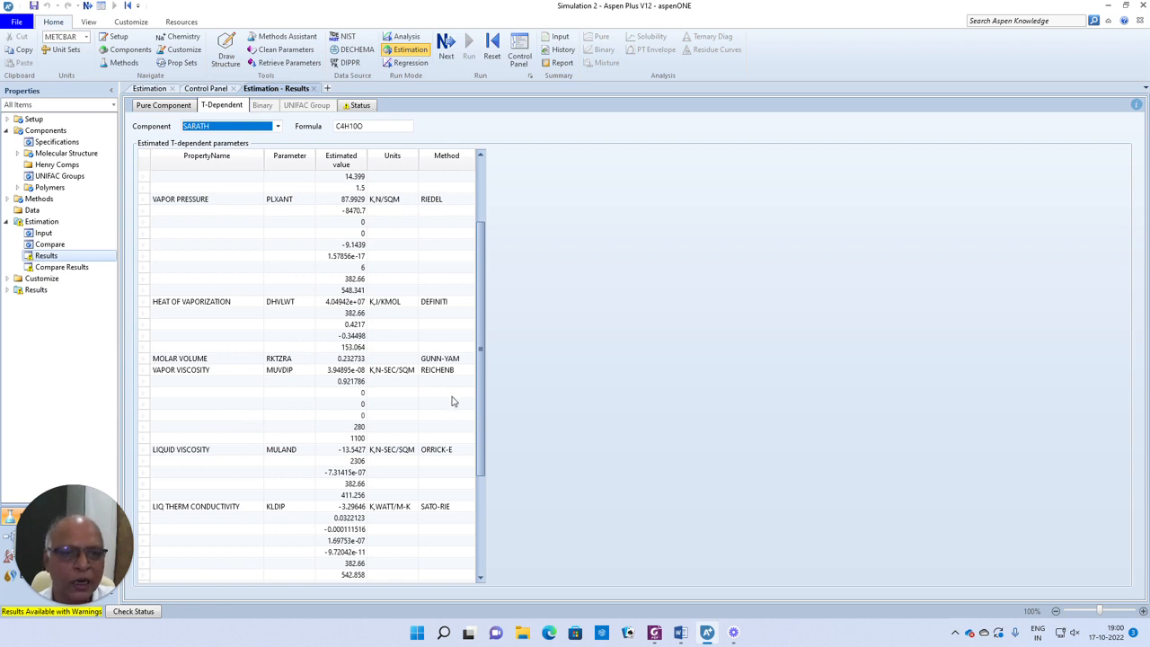
{"action": "scroll", "coordinate": [462, 390], "scroll_direction": "up", "scroll_amount": 3}
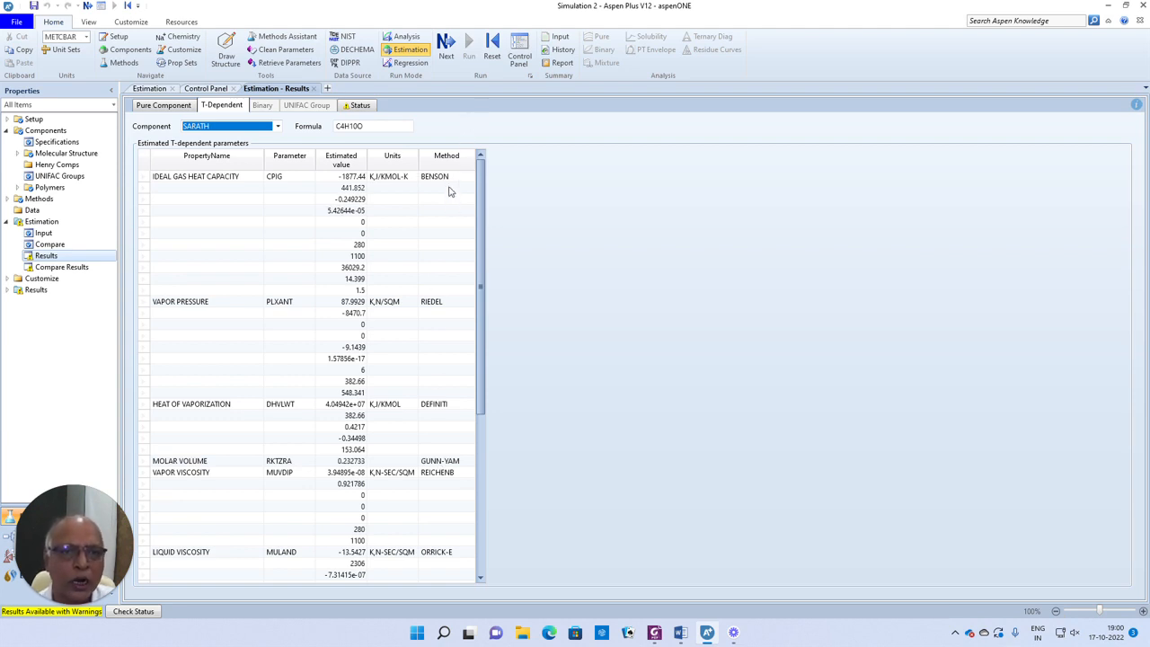
{"action": "left_click", "coordinate": [157, 106]}
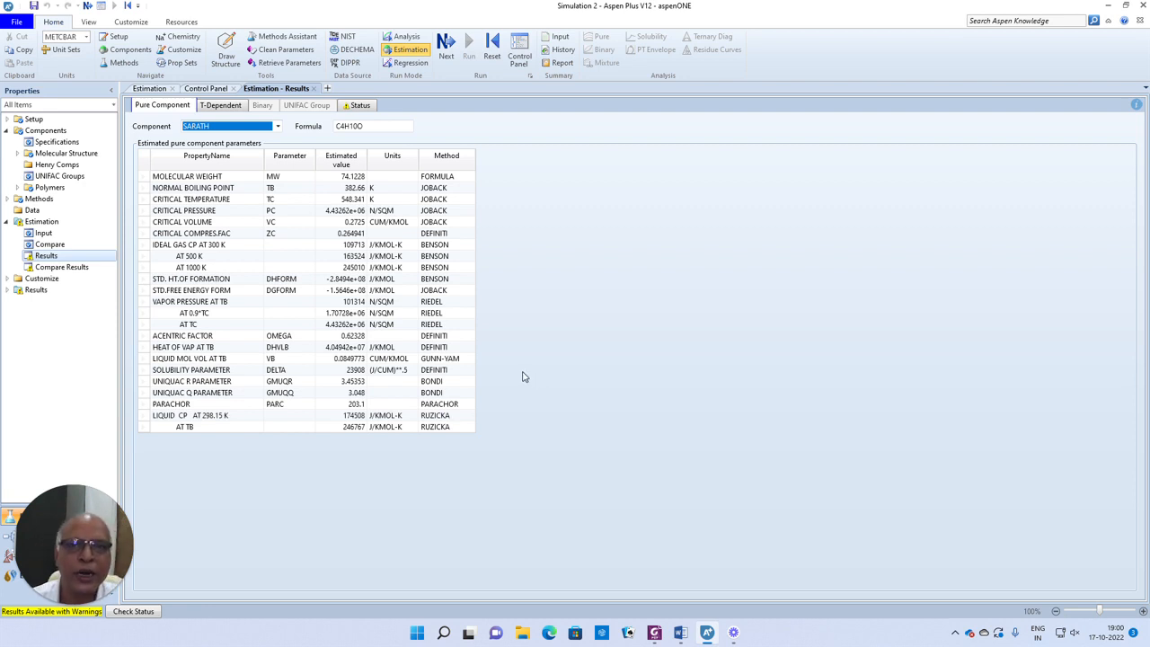
- Close the estimation results and the Control Panel page, and minimize Aspen Plus and the Word document
{"action": "left_click", "coordinate": [314, 89]}
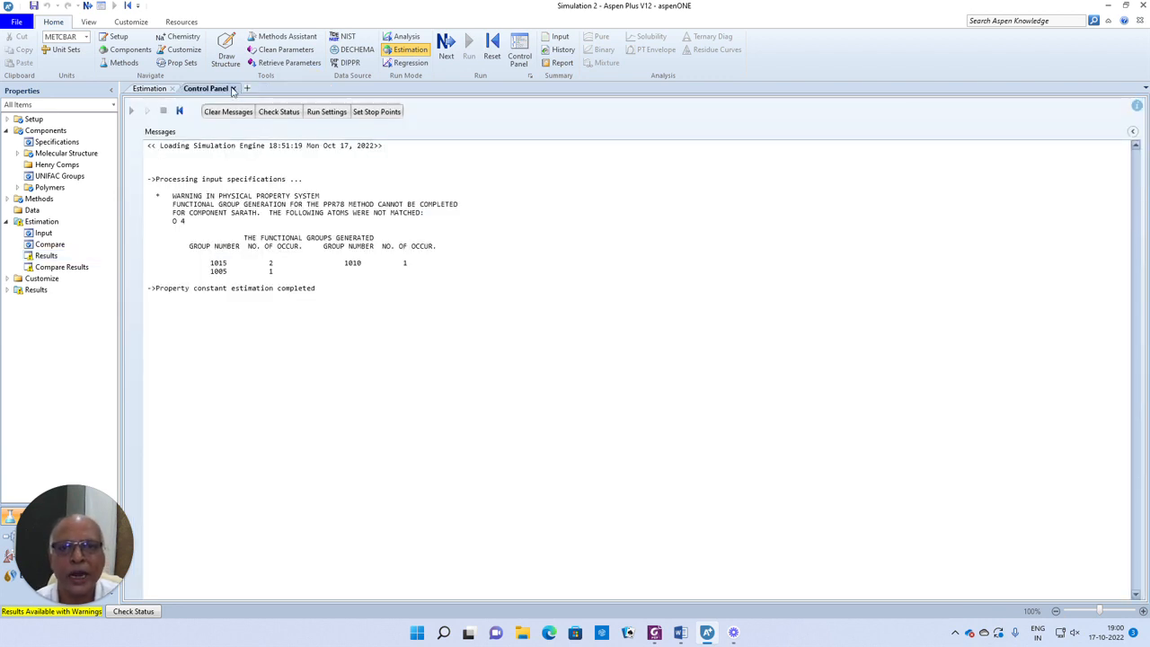
{"action": "left_click", "coordinate": [233, 89]}
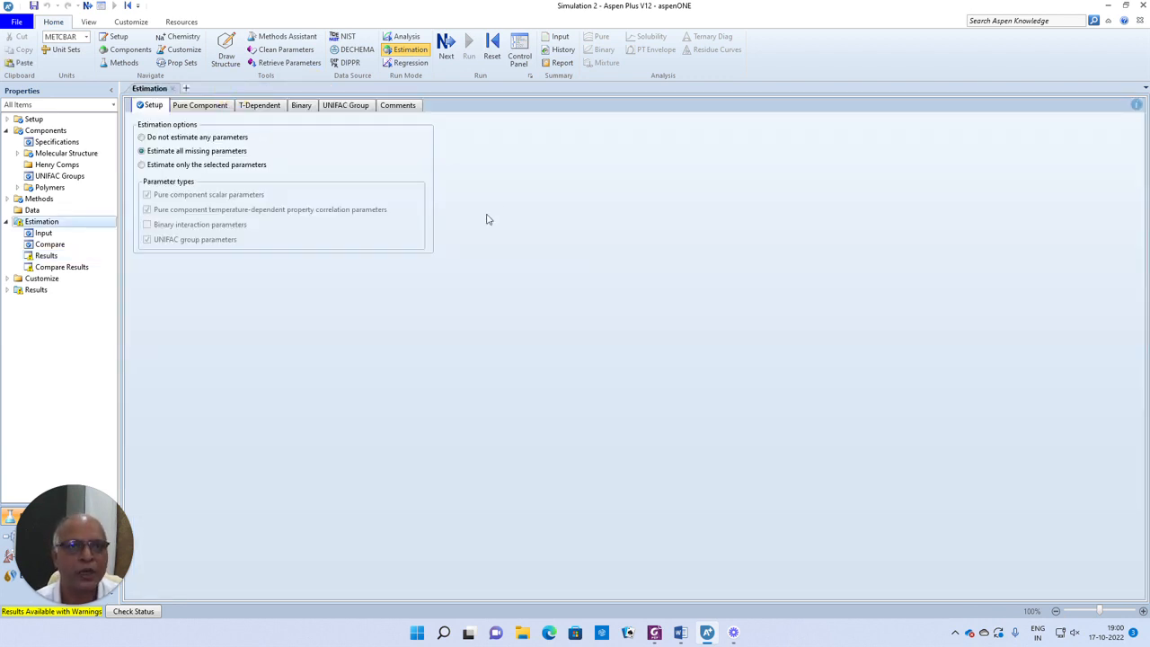
{"action": "left_click", "coordinate": [1111, 7]}
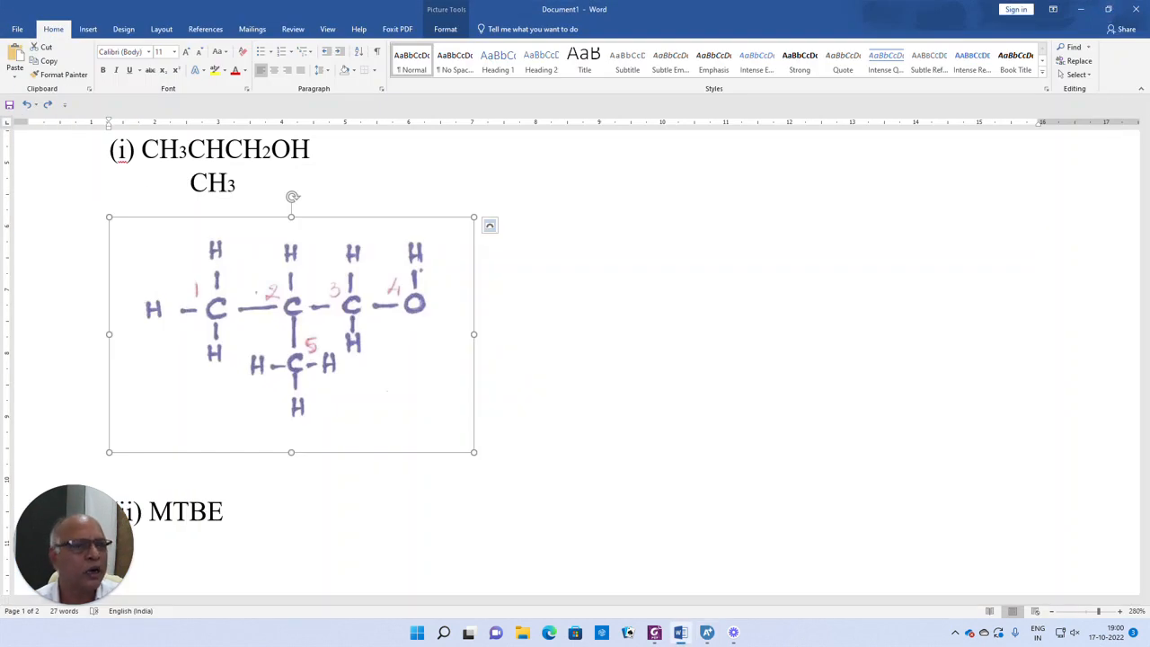
{"action": "left_click", "coordinate": [1080, 11]}
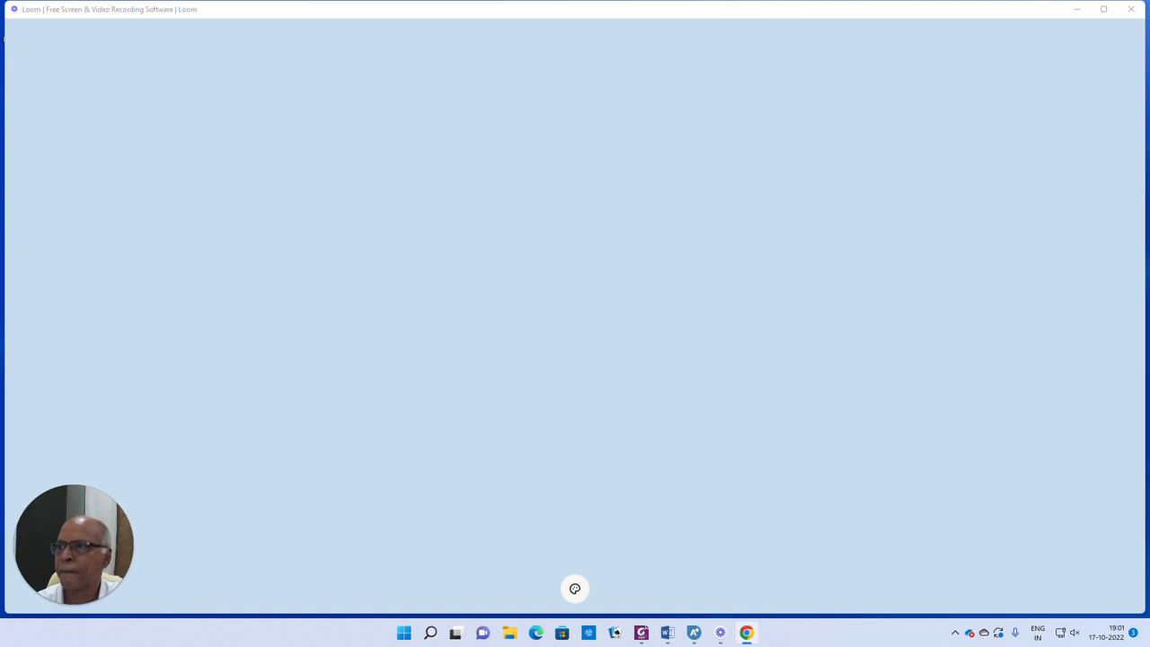
- Switch to Chrome, search Google for "nist chemistry webbook", and open the NIST Chemistry WebBook in a maximized window
{"action": "left_click_drag", "start_coordinate": [0, 34], "coordinate": [629, 27]}
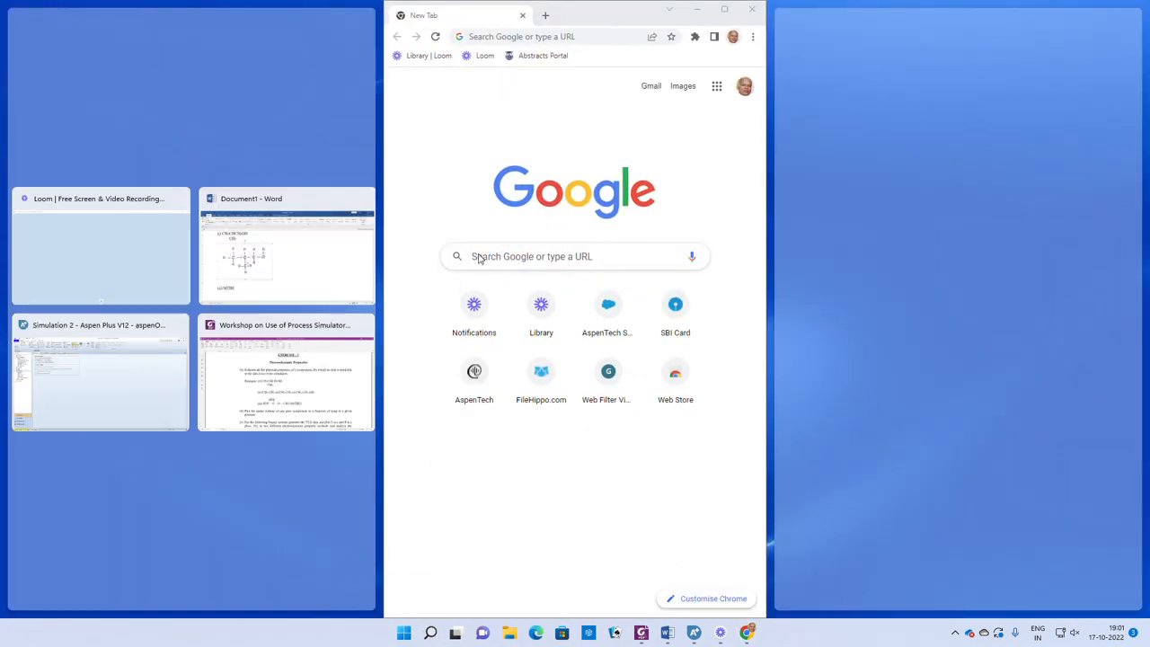
{"action": "left_click", "coordinate": [481, 258]}
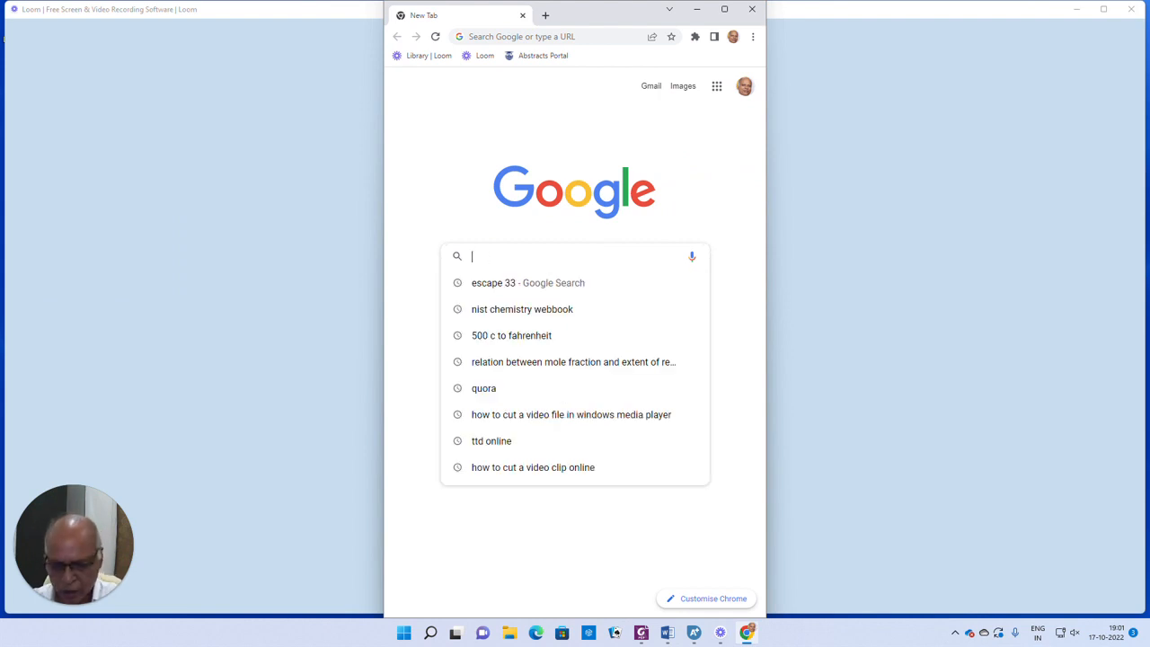
{"action": "type", "text": "nis"}
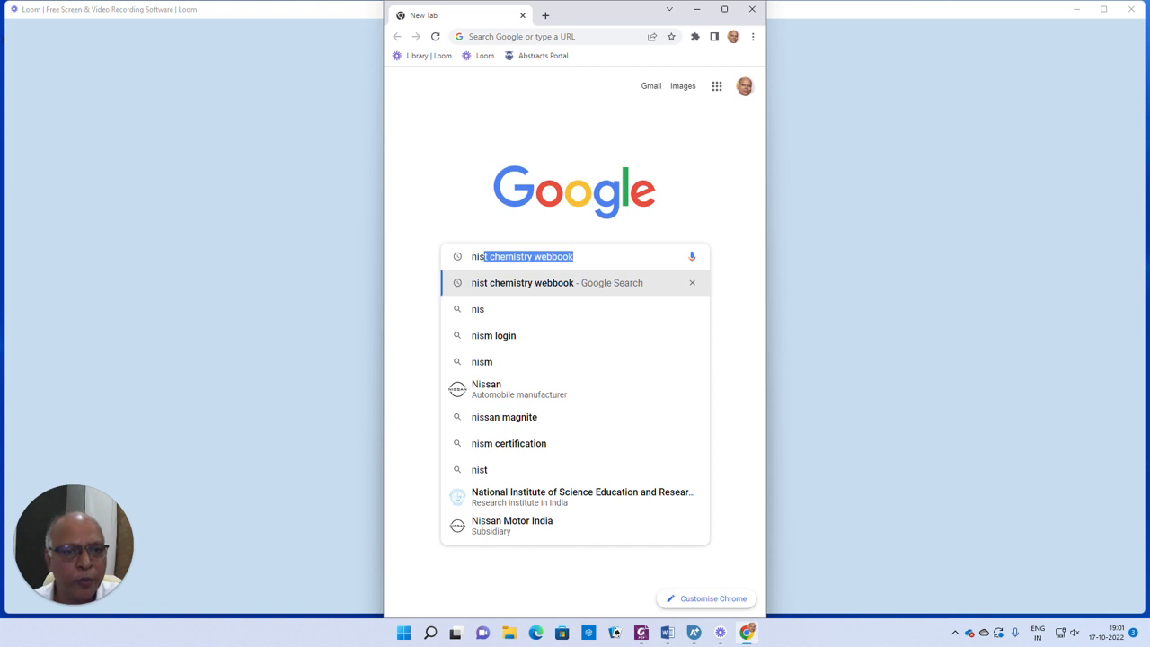
{"action": "left_click", "coordinate": [513, 282]}
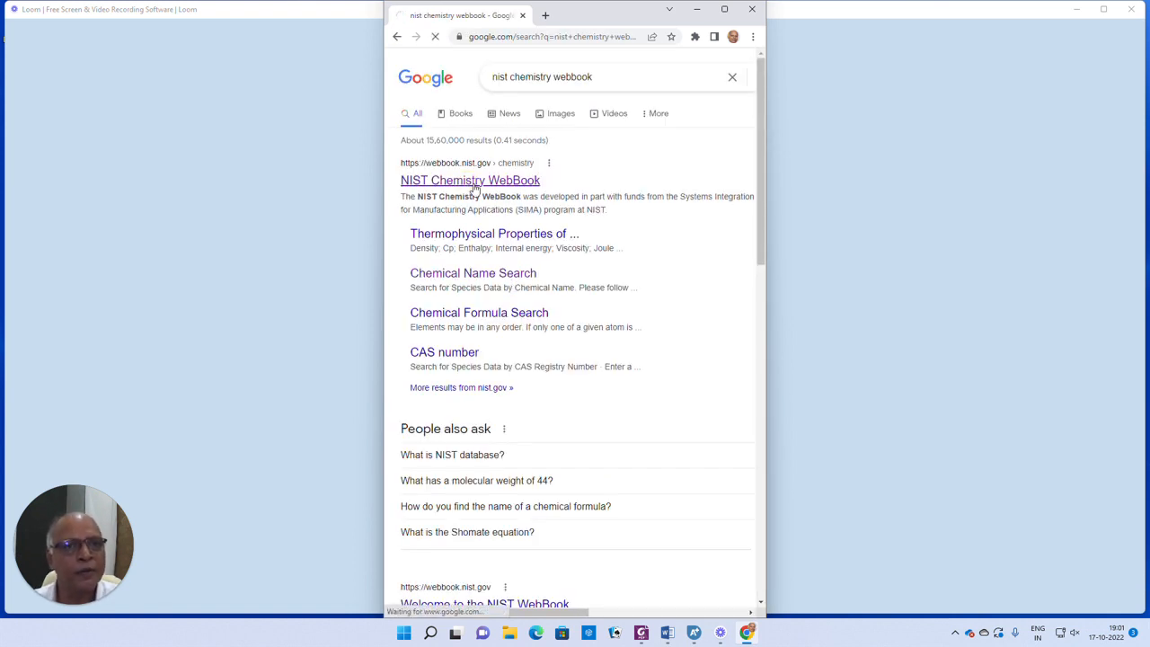
{"action": "left_click", "coordinate": [724, 9]}
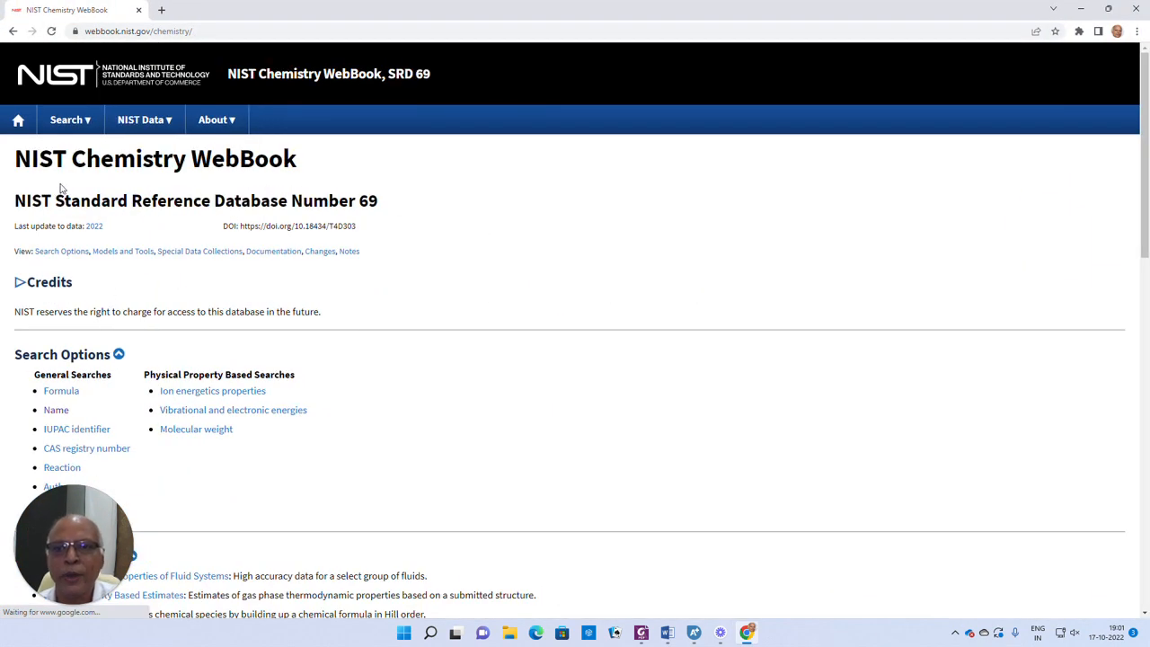
- Search the WebBook by chemical name for MTBE in SI units and download its 2d Mol file
{"action": "mouse_move", "coordinate": [66, 133]}
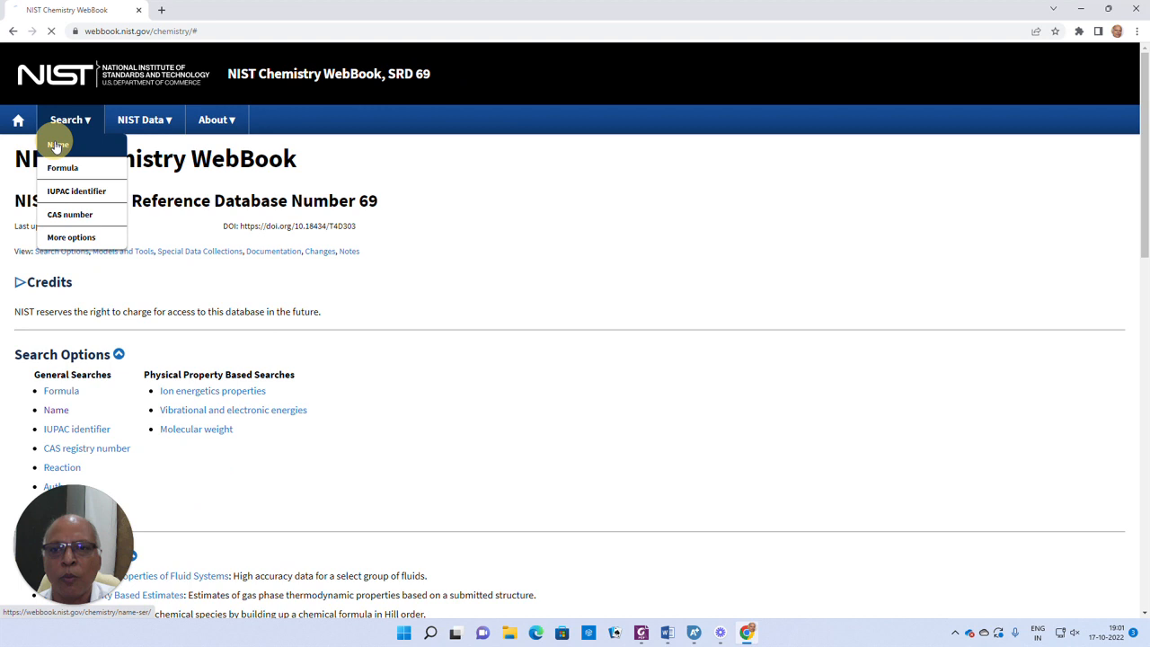
{"action": "left_click", "coordinate": [52, 147]}
{"action": "left_click", "coordinate": [346, 219]}
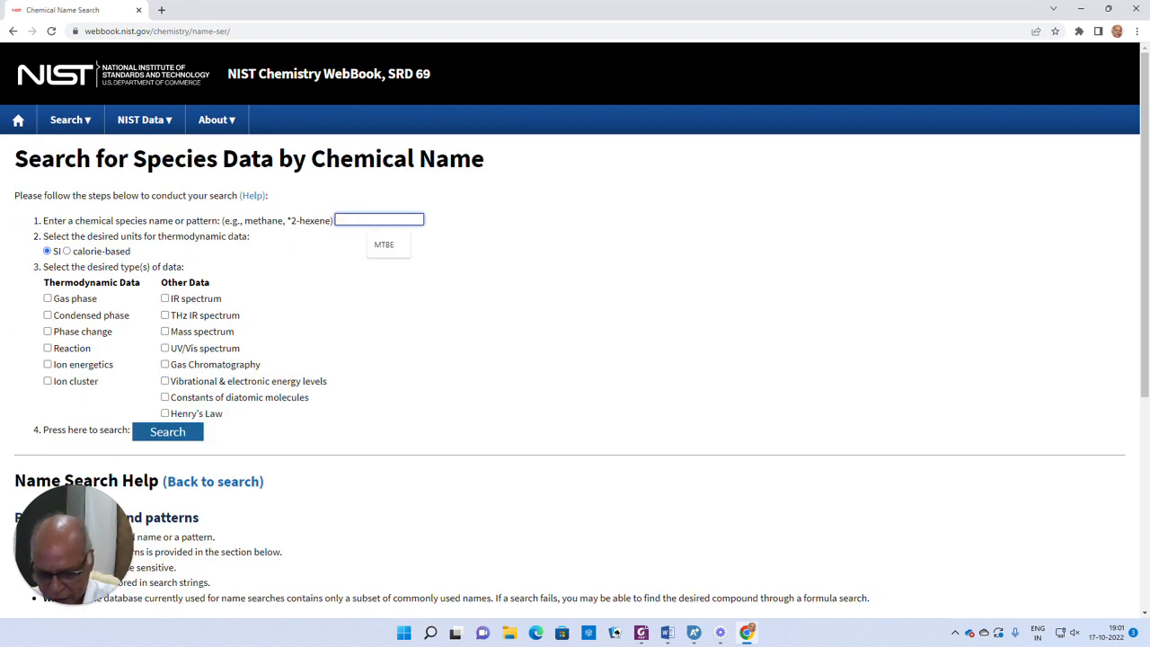
{"action": "left_click", "coordinate": [385, 246]}
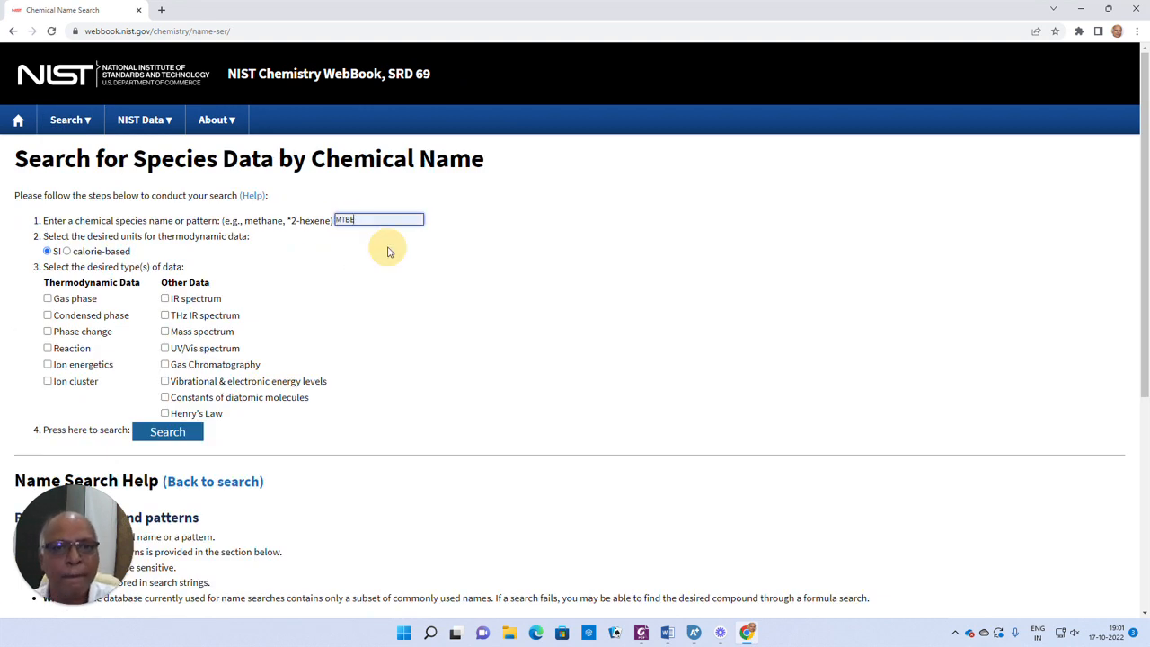
{"action": "left_click", "coordinate": [177, 438]}
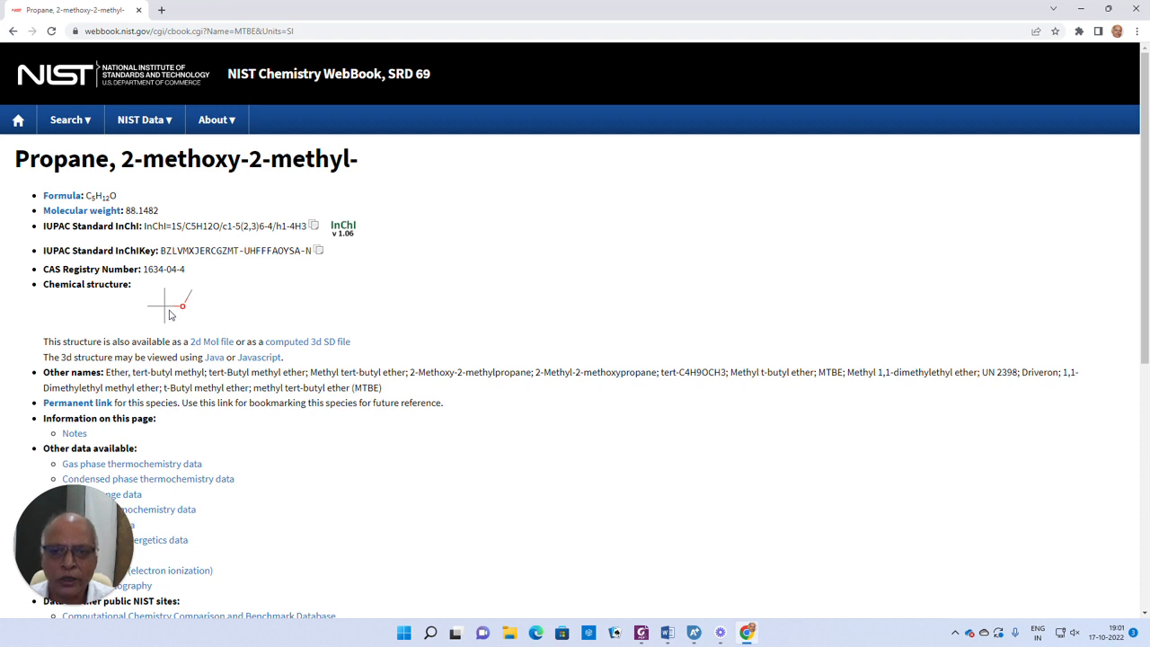
{"action": "left_click", "coordinate": [211, 342]}
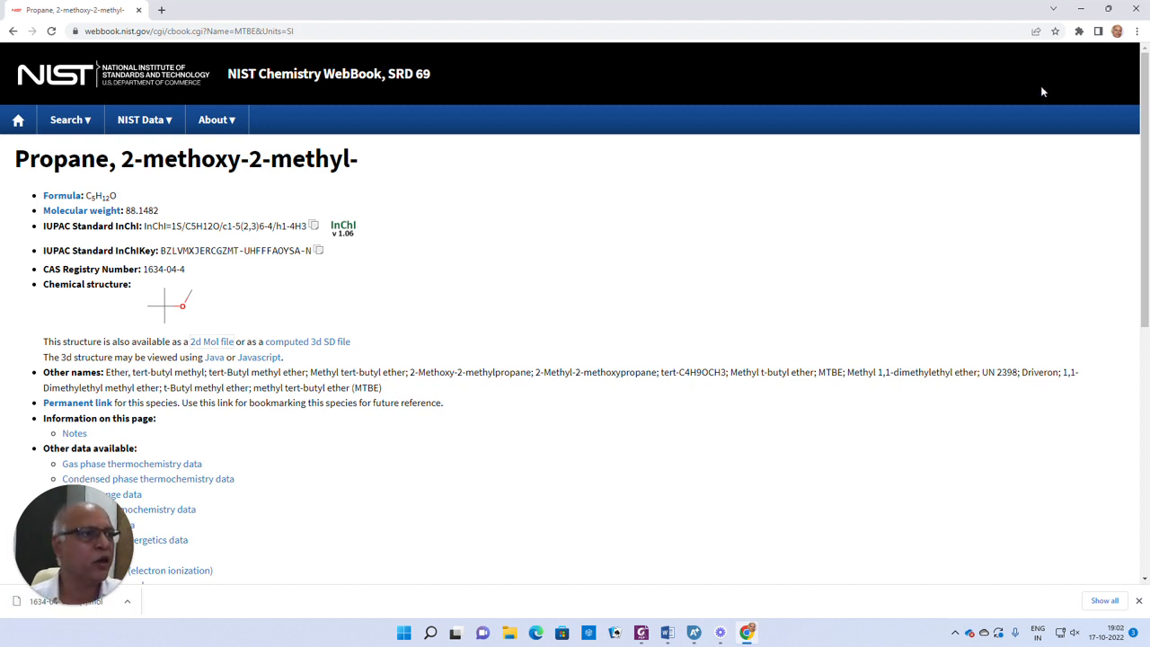
- Switch to Aspen Plus and open the Molecule Editor for the existing conventional component through the User-Defined Component Wizard
{"action": "left_click", "coordinate": [1084, 10]}
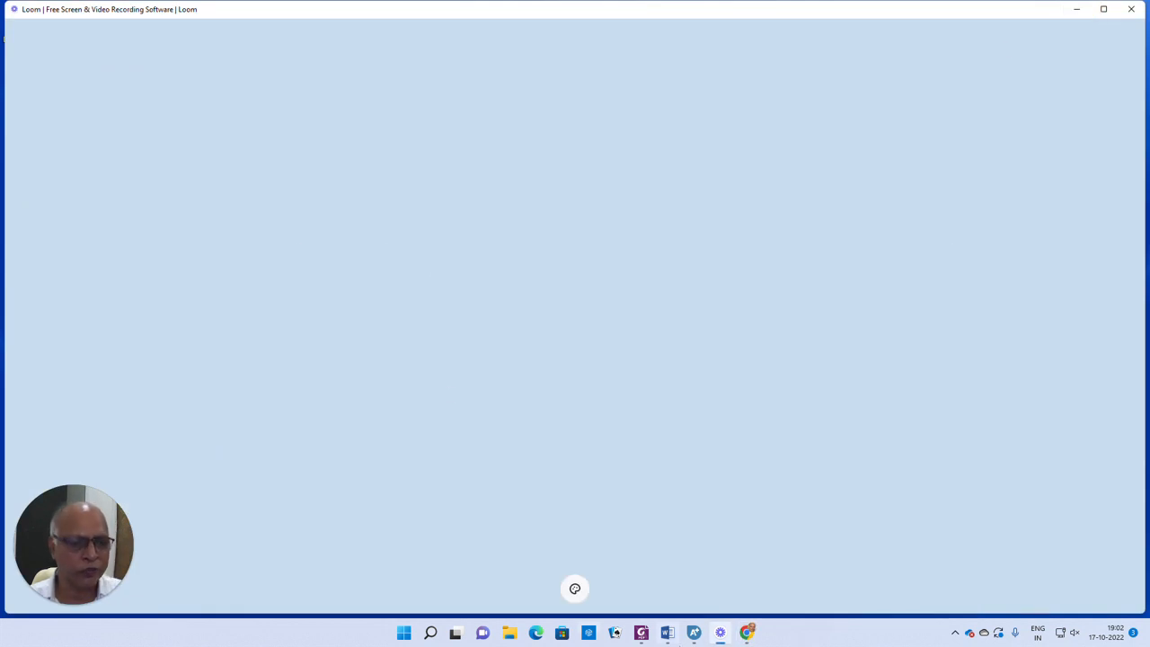
{"action": "left_click", "coordinate": [691, 632]}
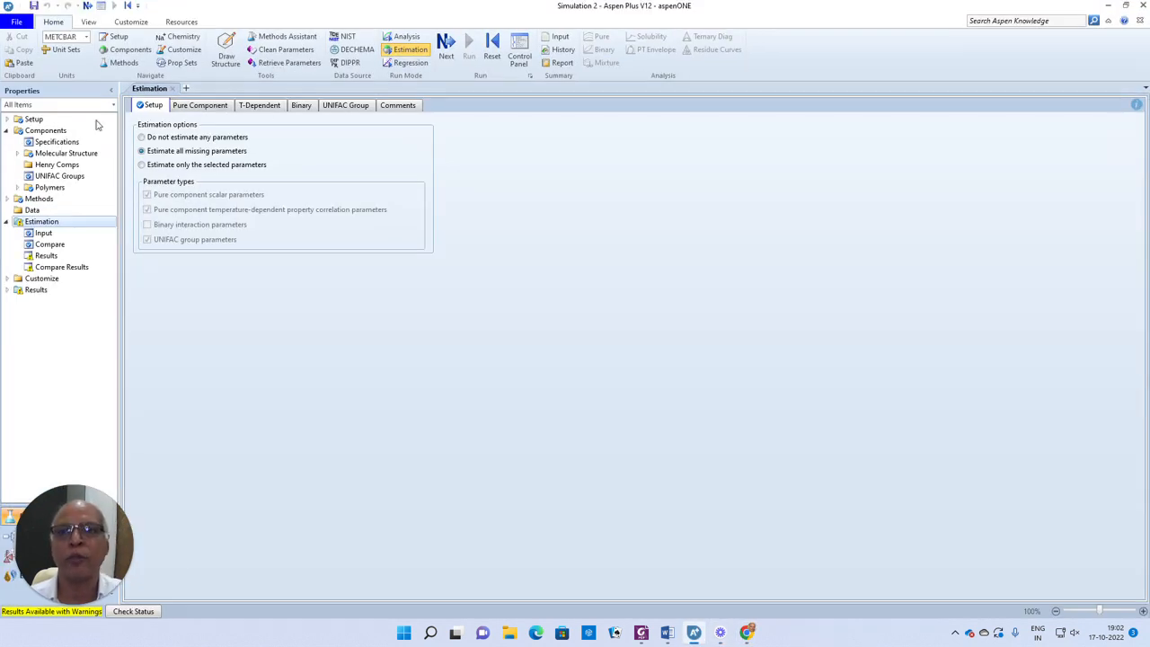
{"action": "left_click", "coordinate": [45, 131]}
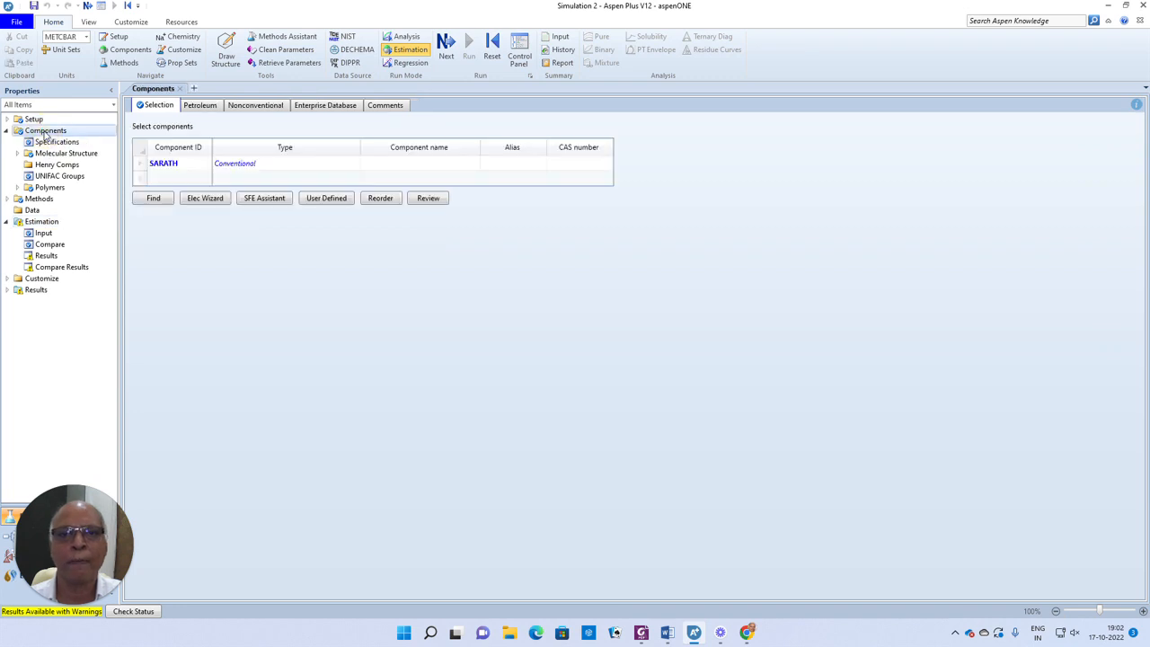
{"action": "left_click", "coordinate": [138, 165]}
{"action": "left_click", "coordinate": [329, 203]}
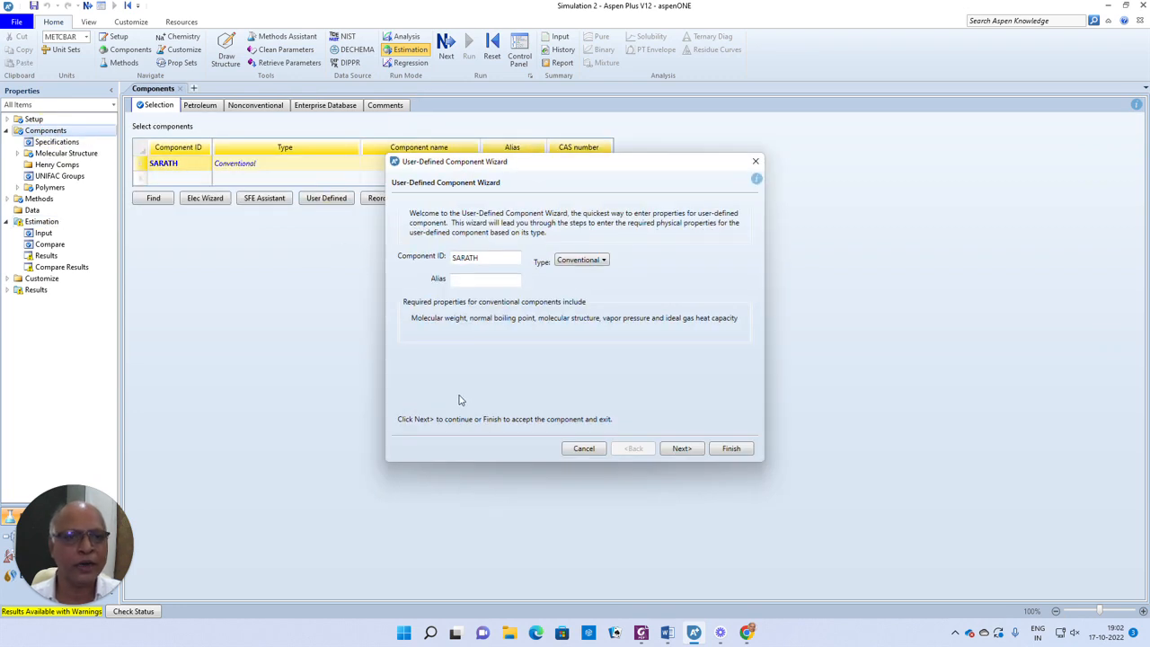
{"action": "left_click", "coordinate": [681, 448]}
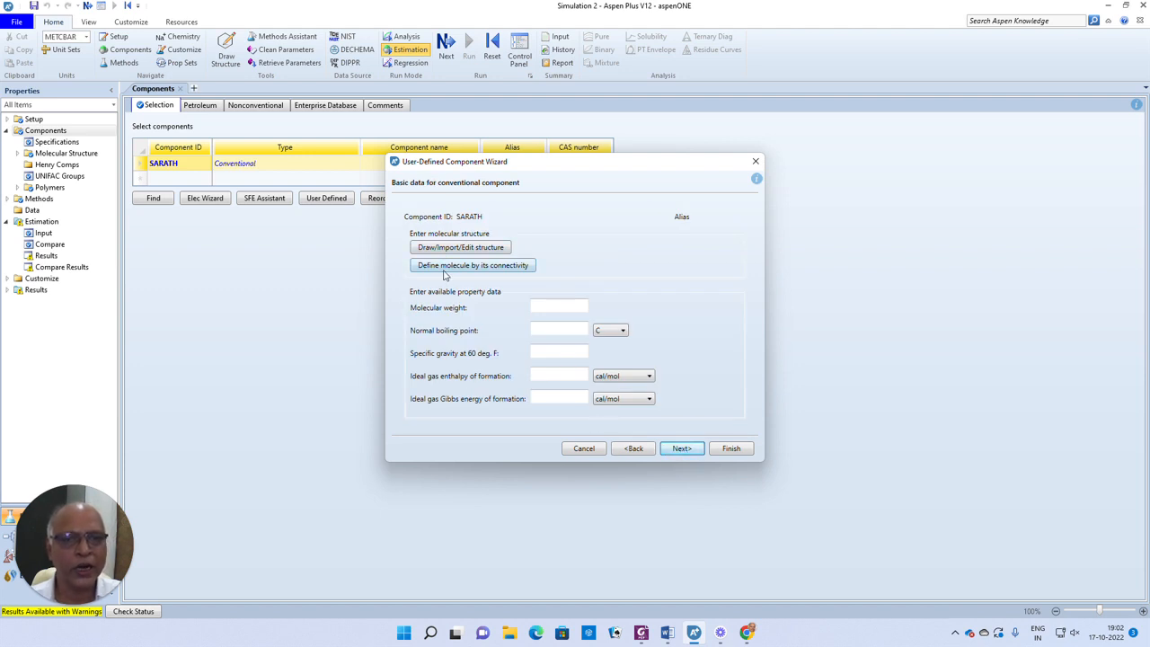
{"action": "left_click", "coordinate": [467, 249]}
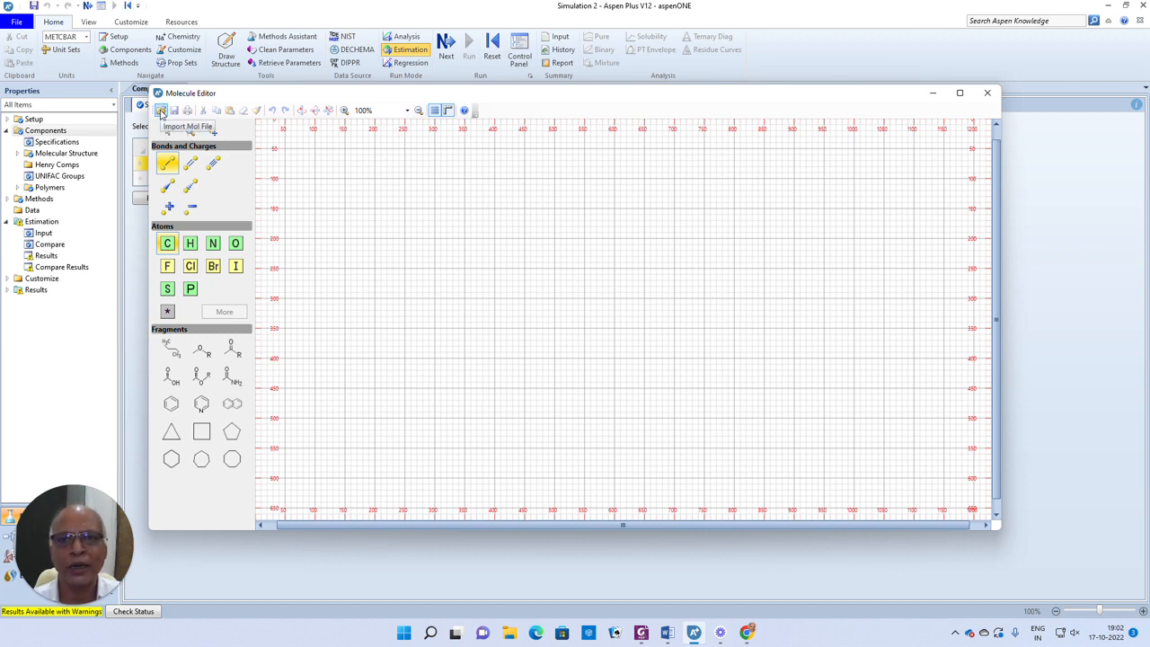
- Import the structure file 1634-04-4-2d.mol from the Downloads folder and close the Molecule Editor
{"action": "left_click", "coordinate": [161, 112]}
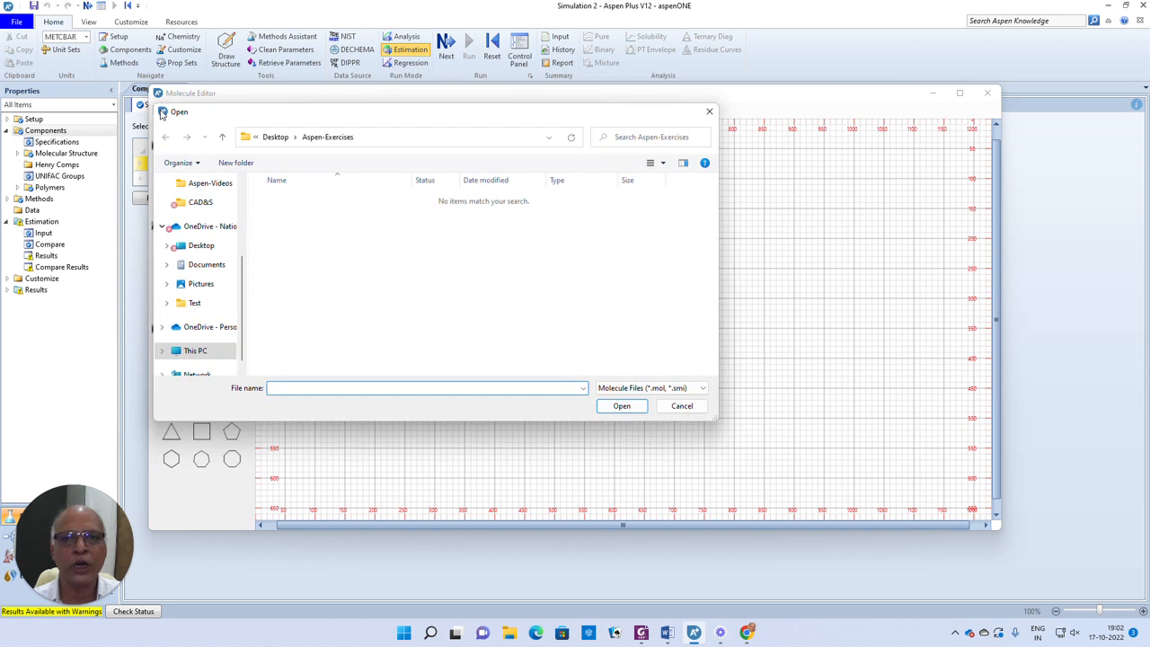
{"action": "left_click_drag", "start_coordinate": [241, 270], "coordinate": [241, 193]}
{"action": "left_click", "coordinate": [220, 225]}
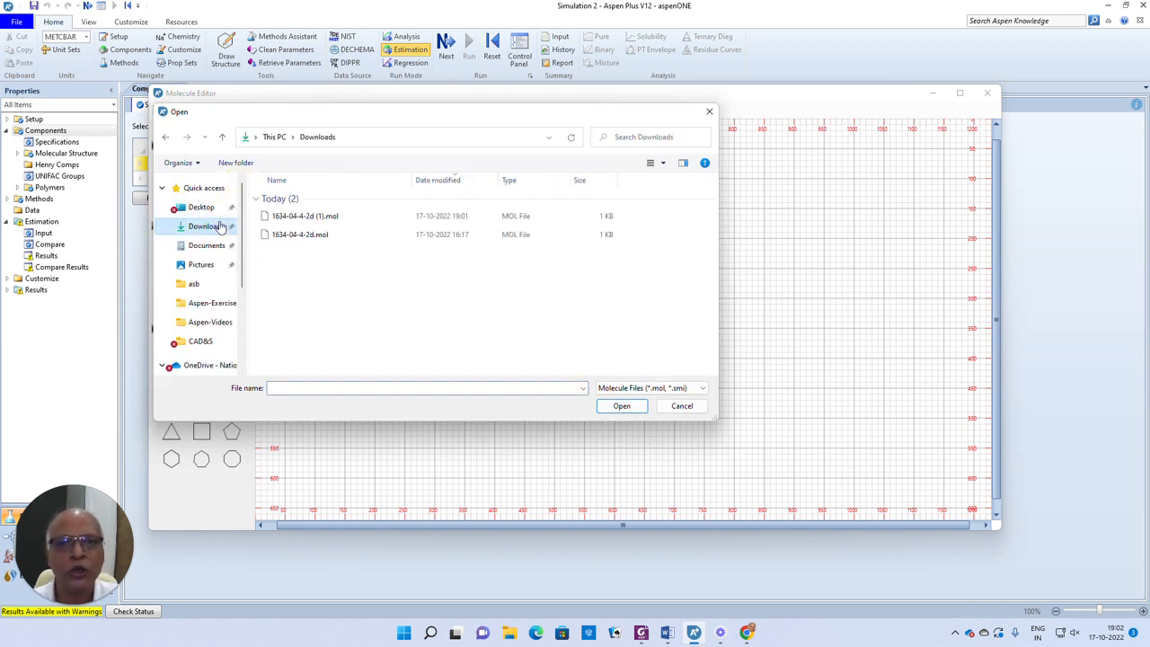
{"action": "left_click", "coordinate": [300, 236]}
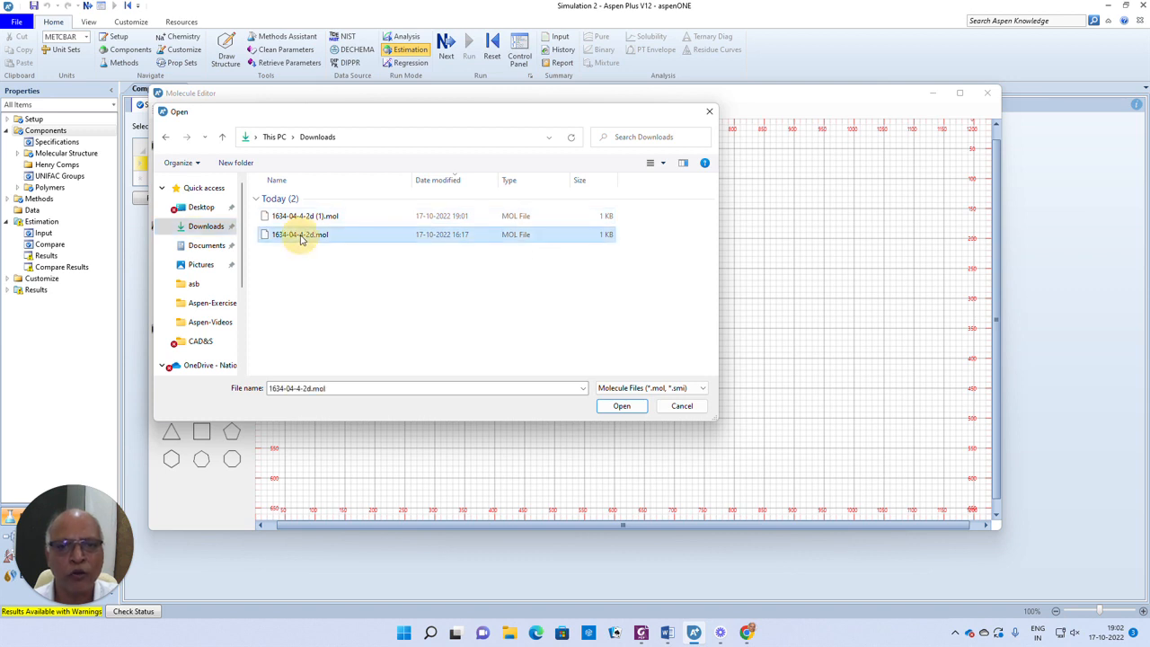
{"action": "left_click", "coordinate": [620, 407]}
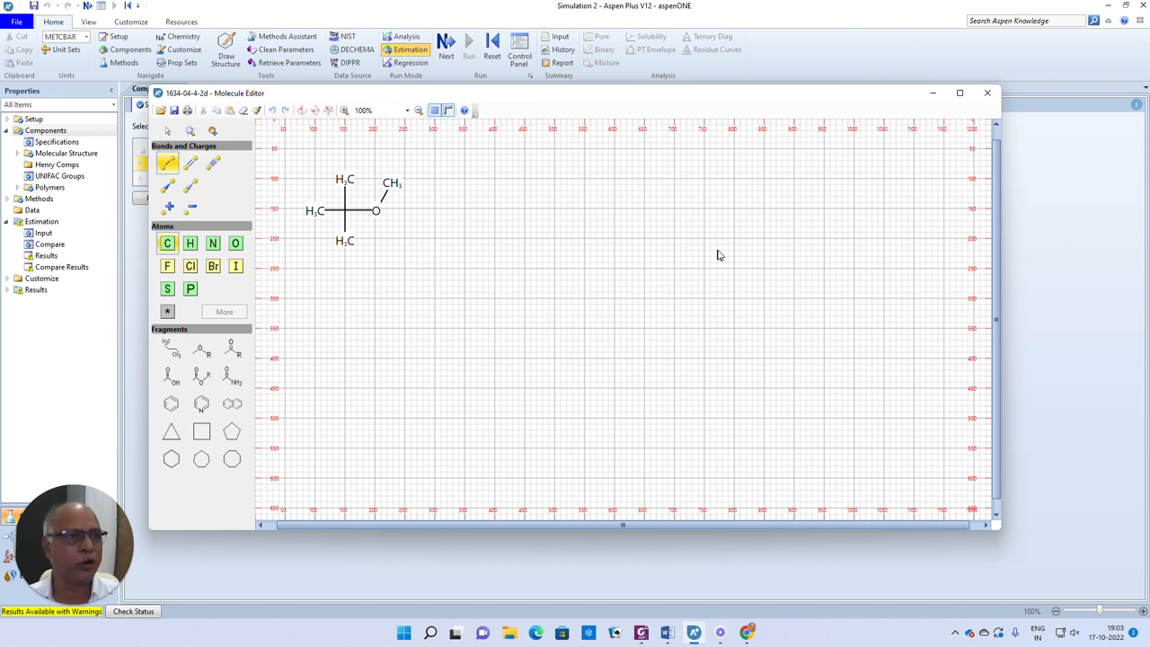
{"action": "left_click", "coordinate": [987, 92]}
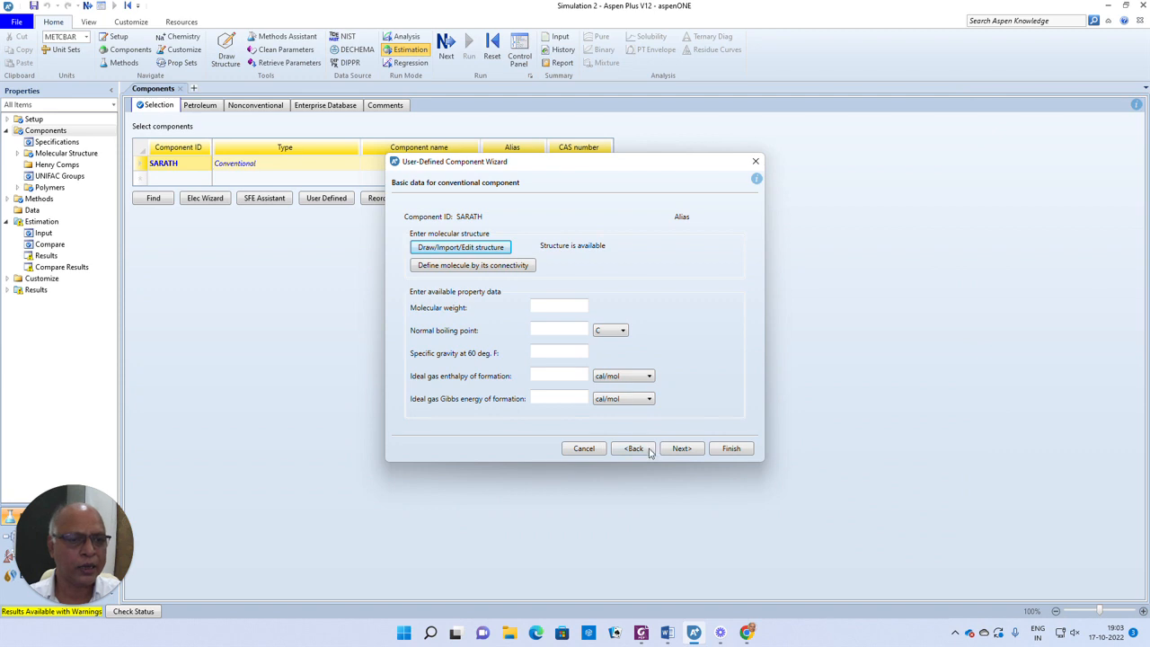
- Continue the wizard and evaluate the component's pure properties using NIST TDE
{"action": "left_click", "coordinate": [682, 450]}
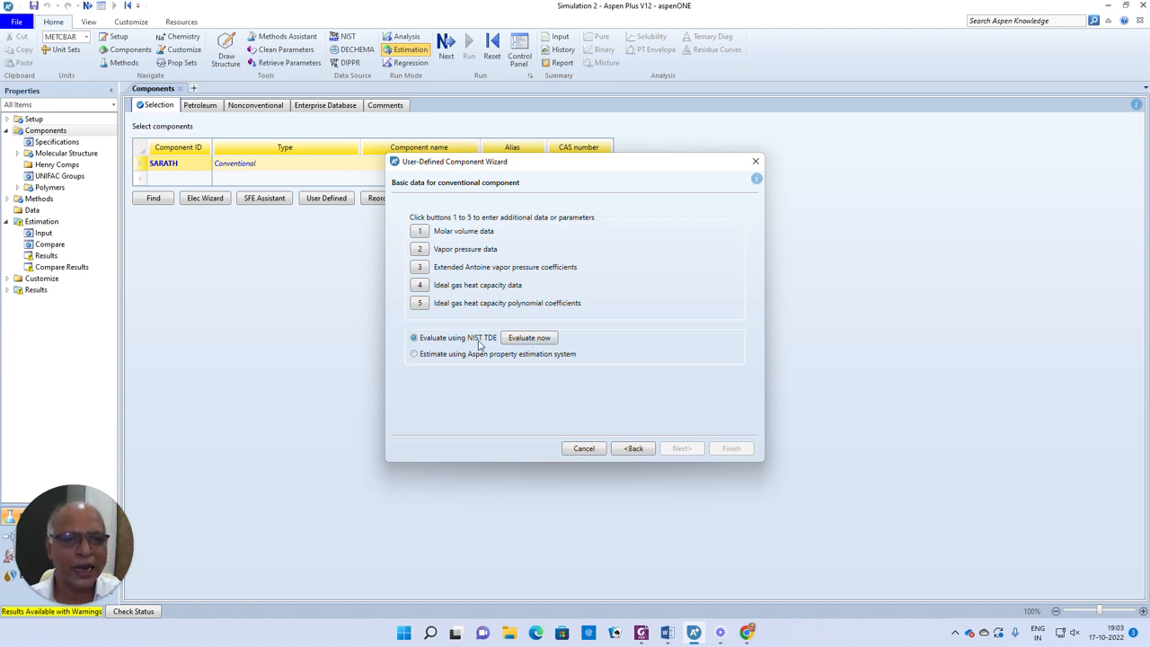
{"action": "left_click", "coordinate": [525, 339]}
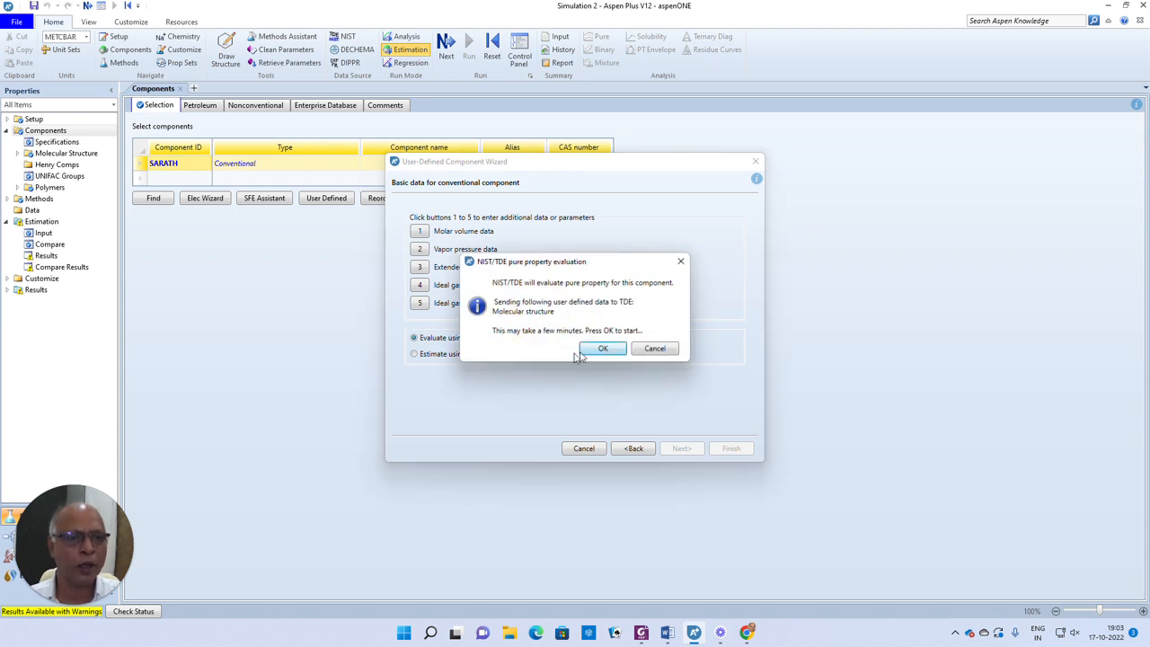
{"action": "left_click", "coordinate": [600, 350]}
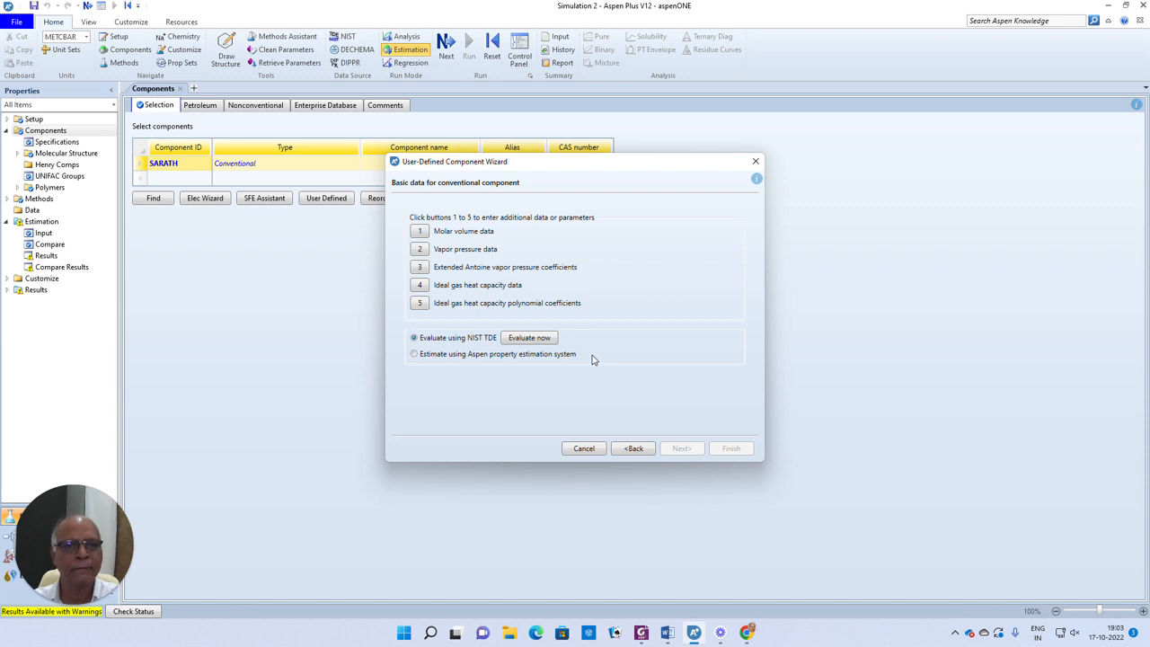
{"action": "left_click", "coordinate": [655, 326]}
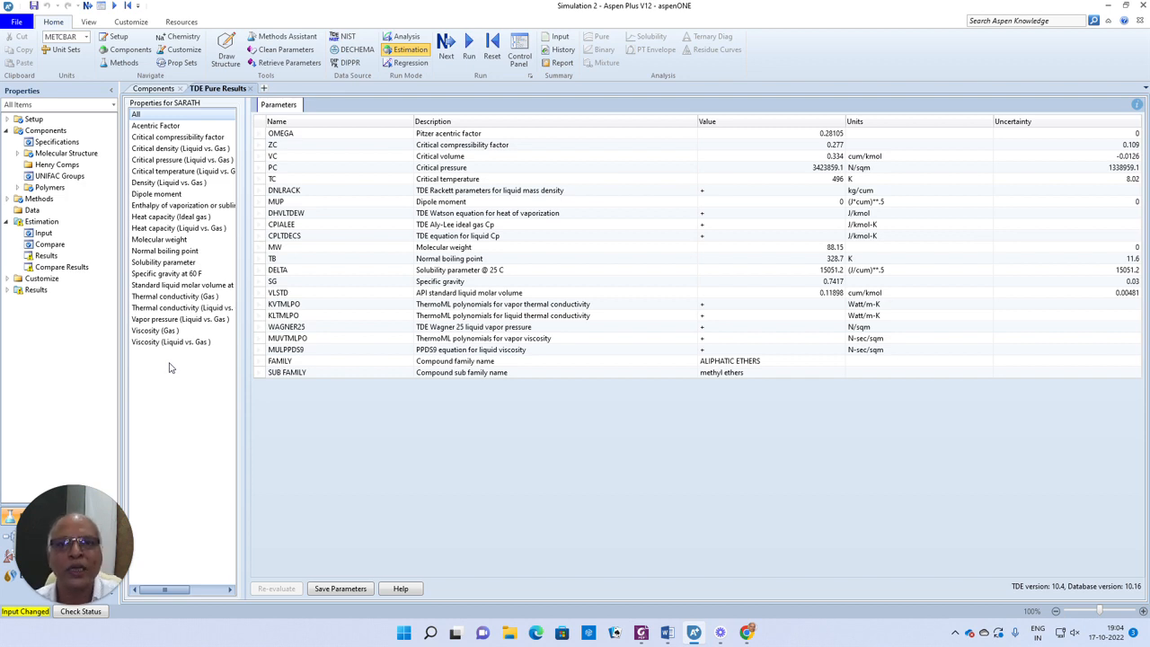
- Reopen the component's user-defined data, examine its connectivity and graphical structure, and close the structure window and wizard
{"action": "left_click", "coordinate": [155, 88]}
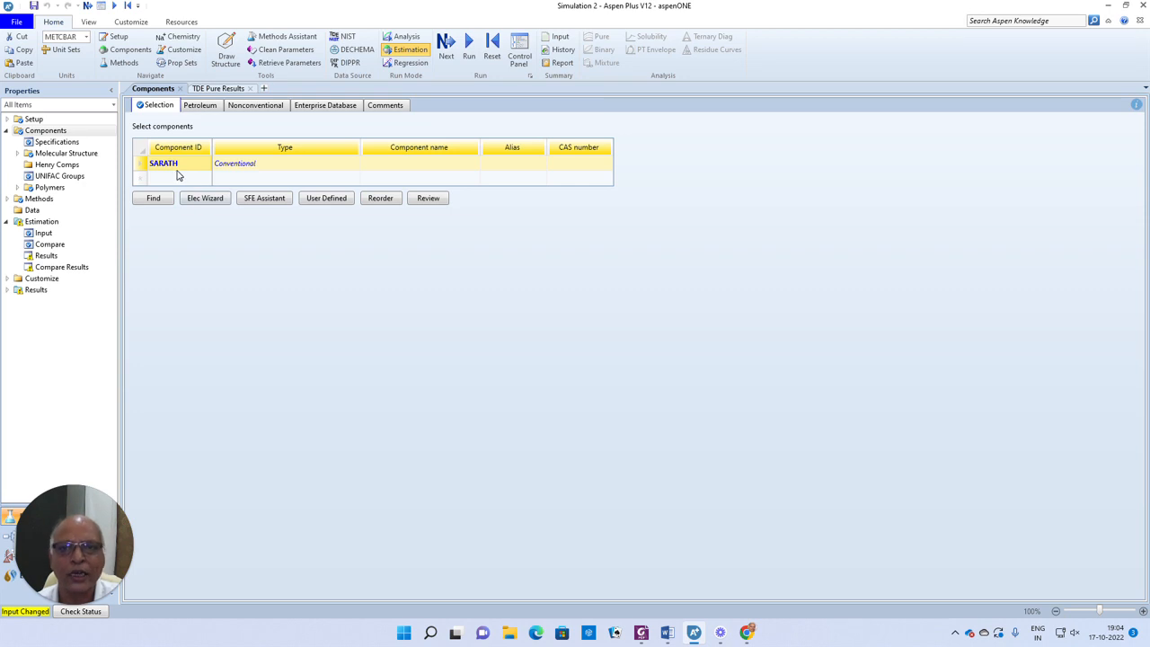
{"action": "left_click", "coordinate": [326, 200]}
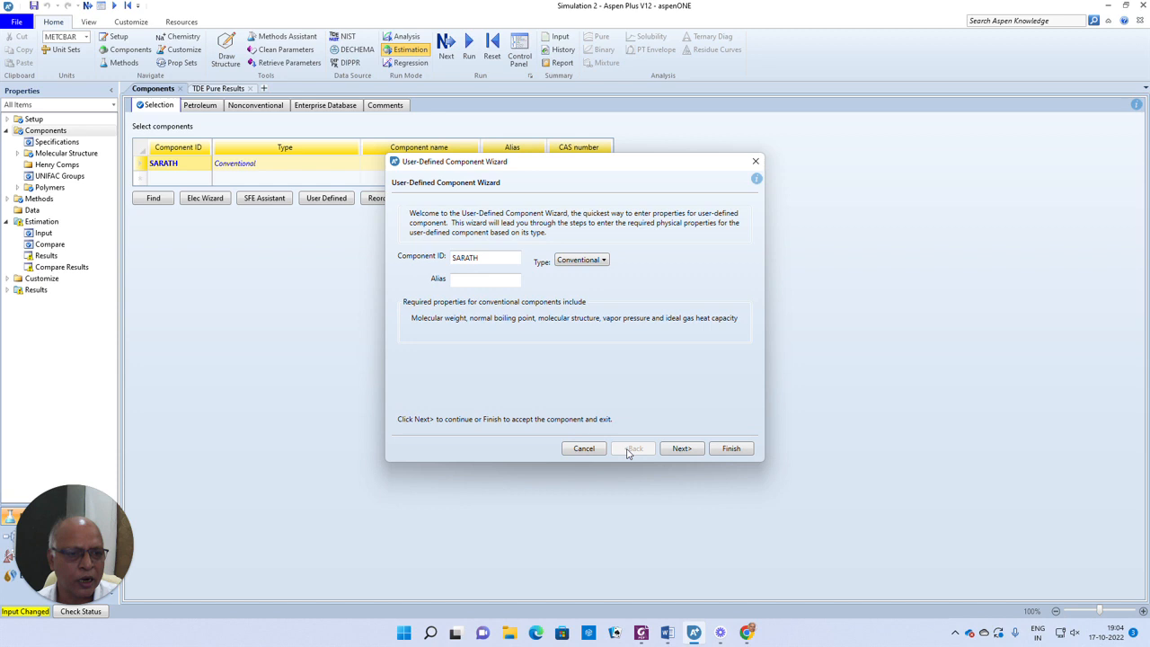
{"action": "left_click", "coordinate": [684, 449]}
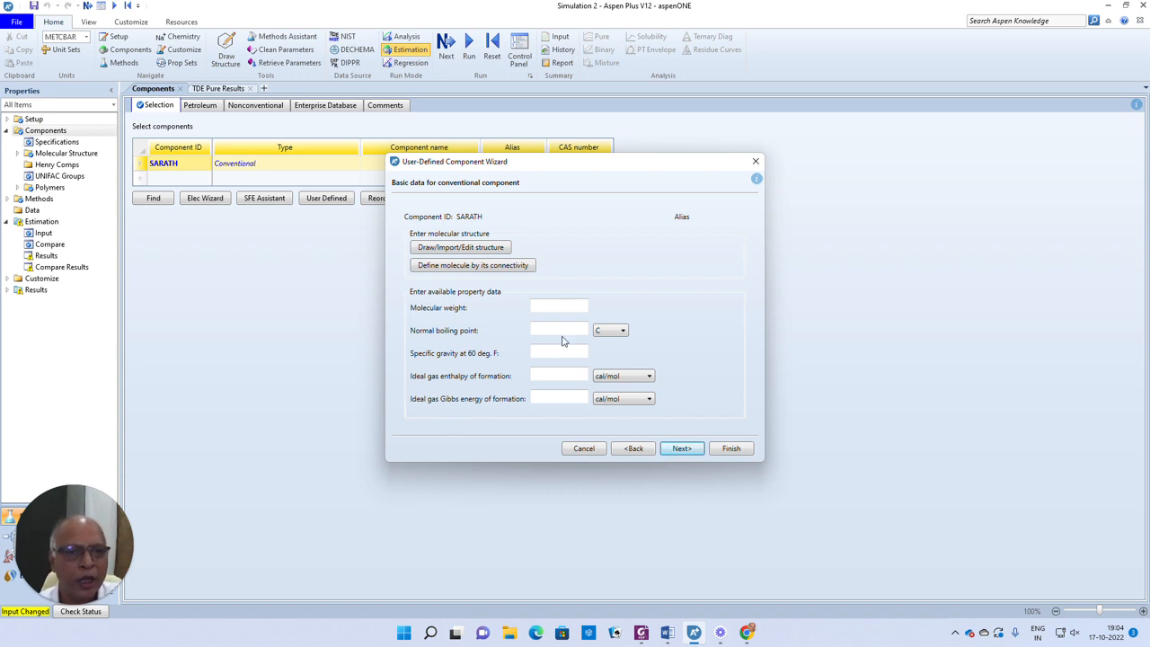
{"action": "left_click", "coordinate": [483, 267]}
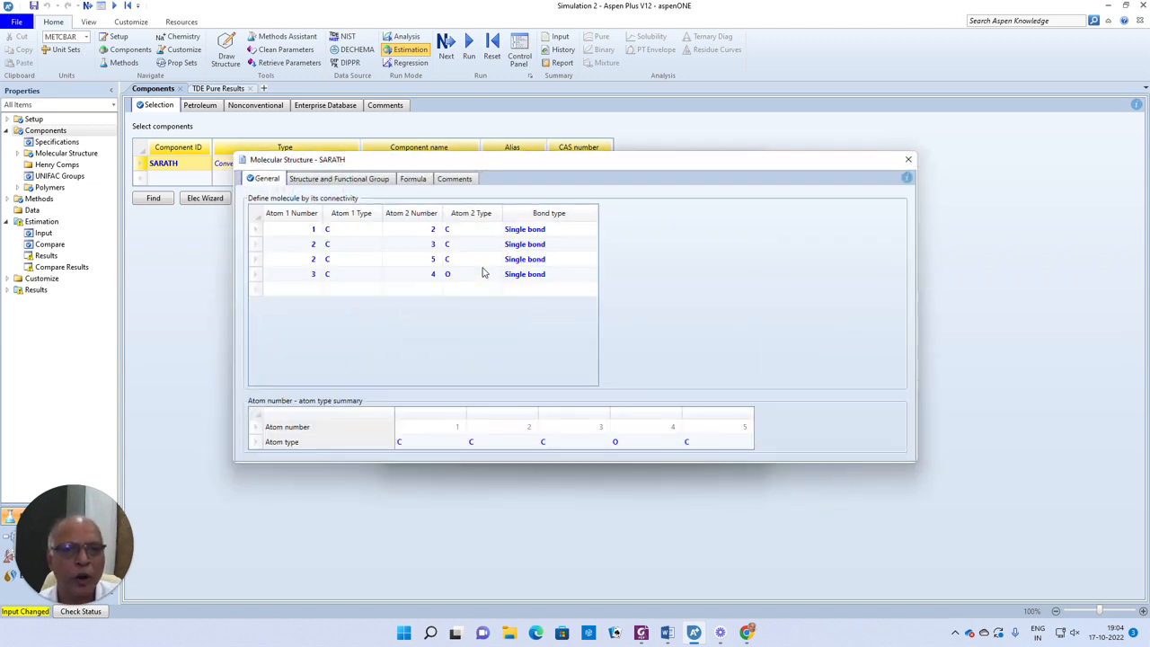
{"action": "left_click", "coordinate": [362, 184]}
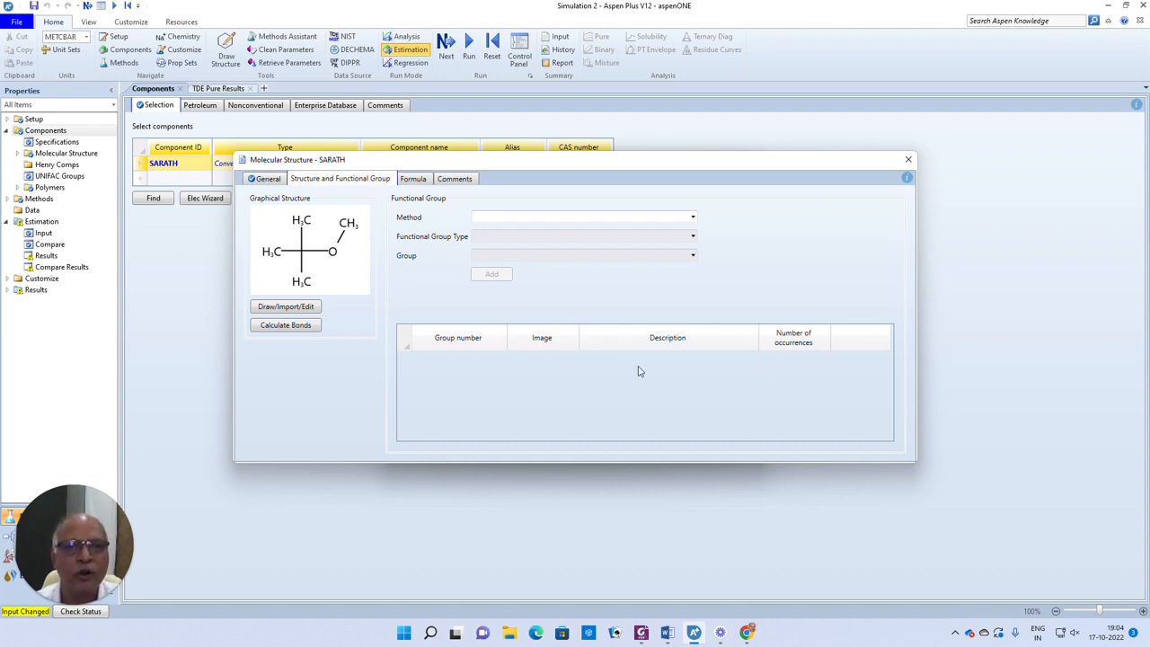
{"action": "left_click", "coordinate": [908, 160]}
{"action": "left_click", "coordinate": [756, 160]}
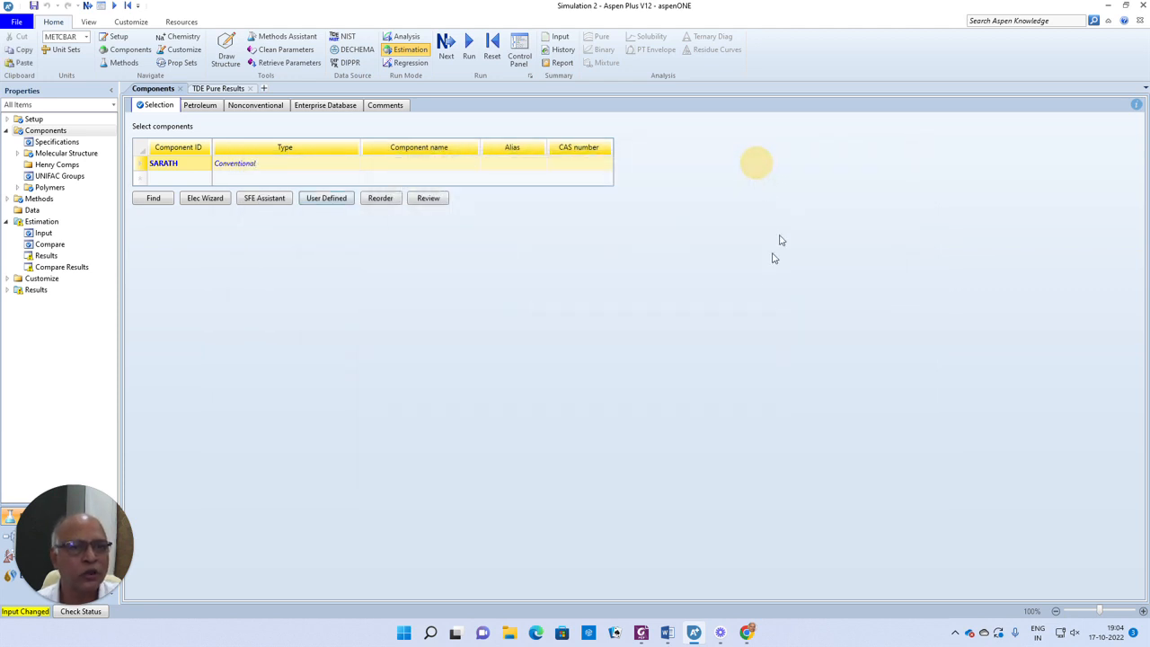